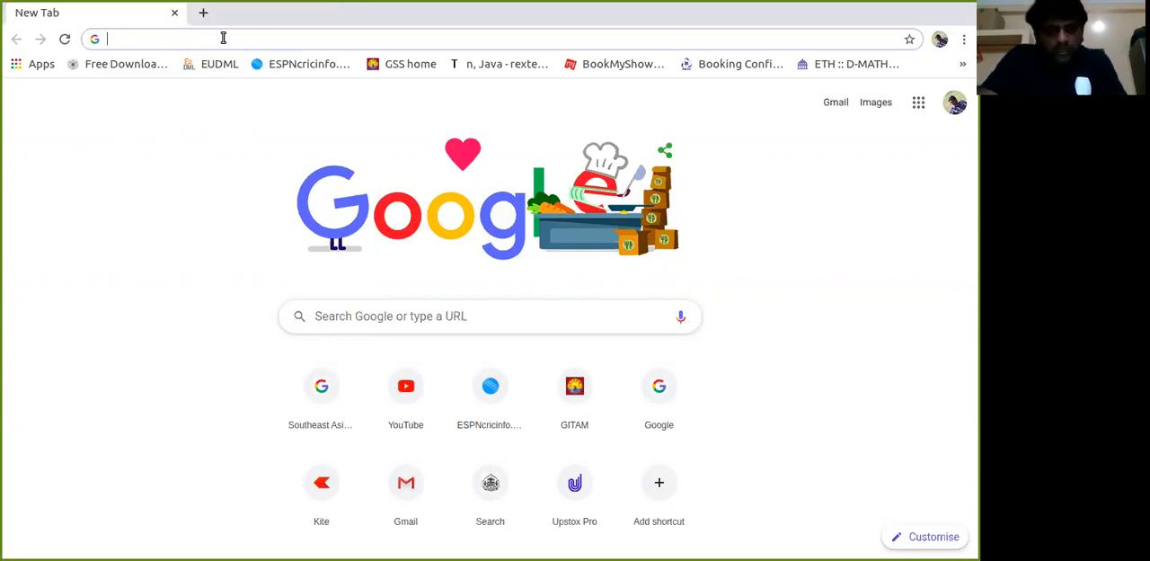
Search Google for EUQATIO, keeping that exact spelling instead of the suggested correction.
type("EU")
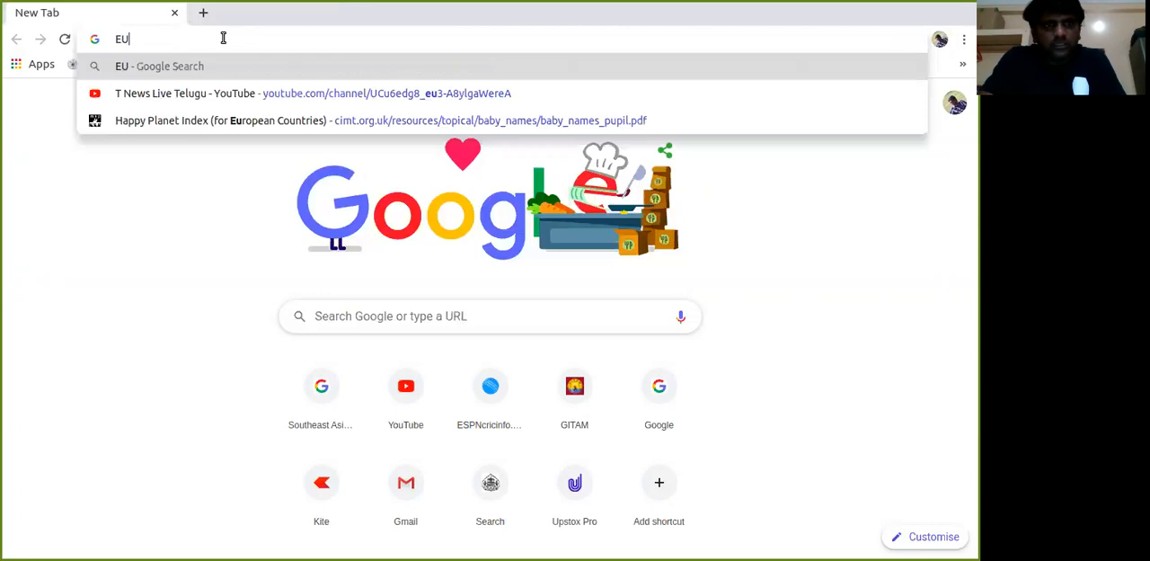
type("QATION")
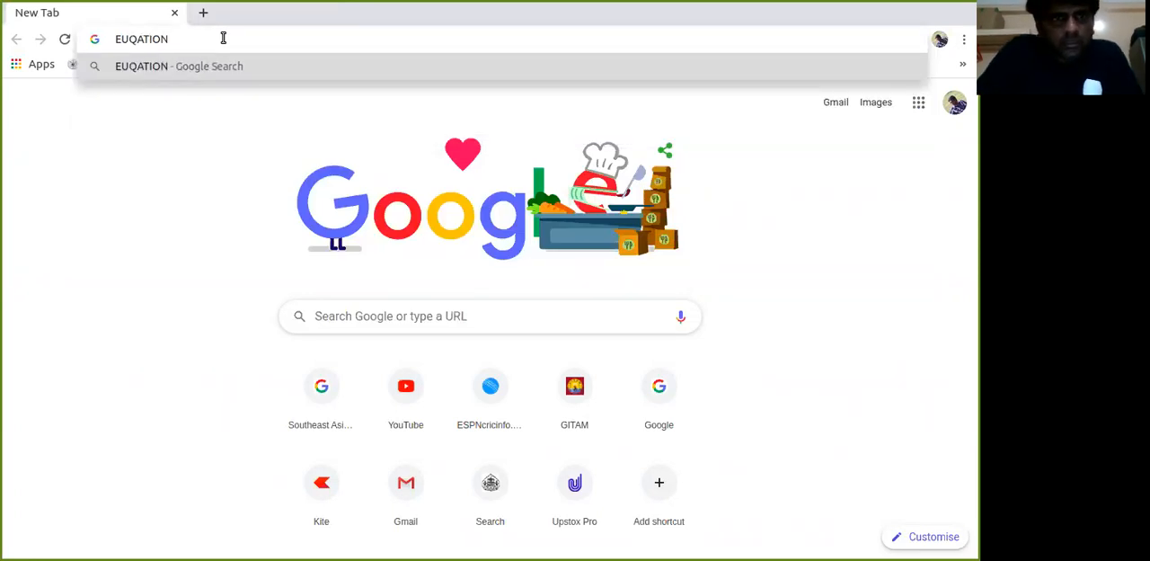
key("BackSpace")
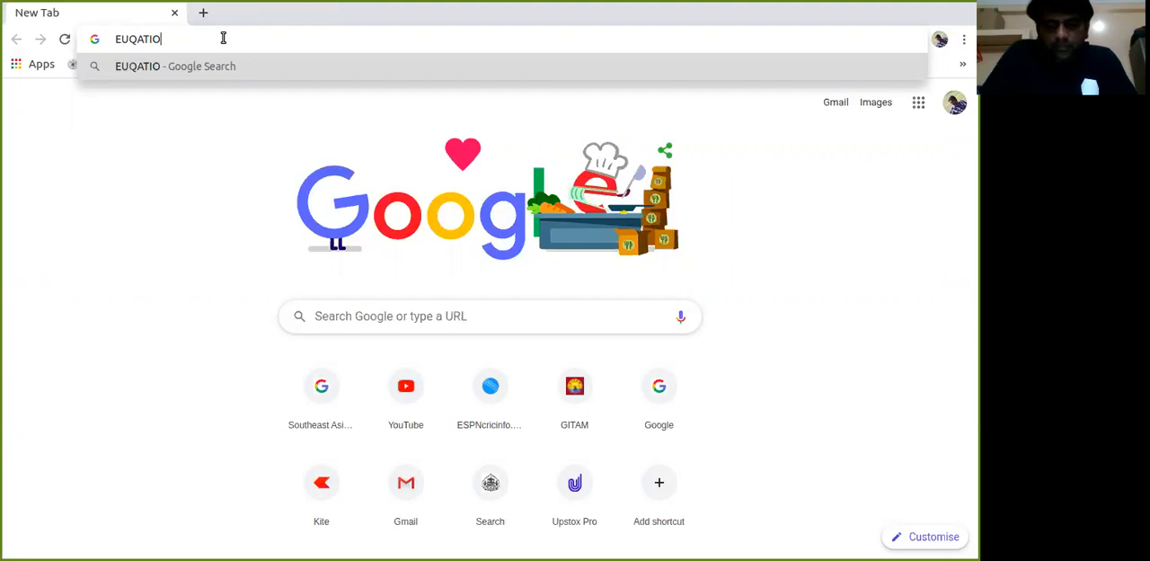
key("Return")
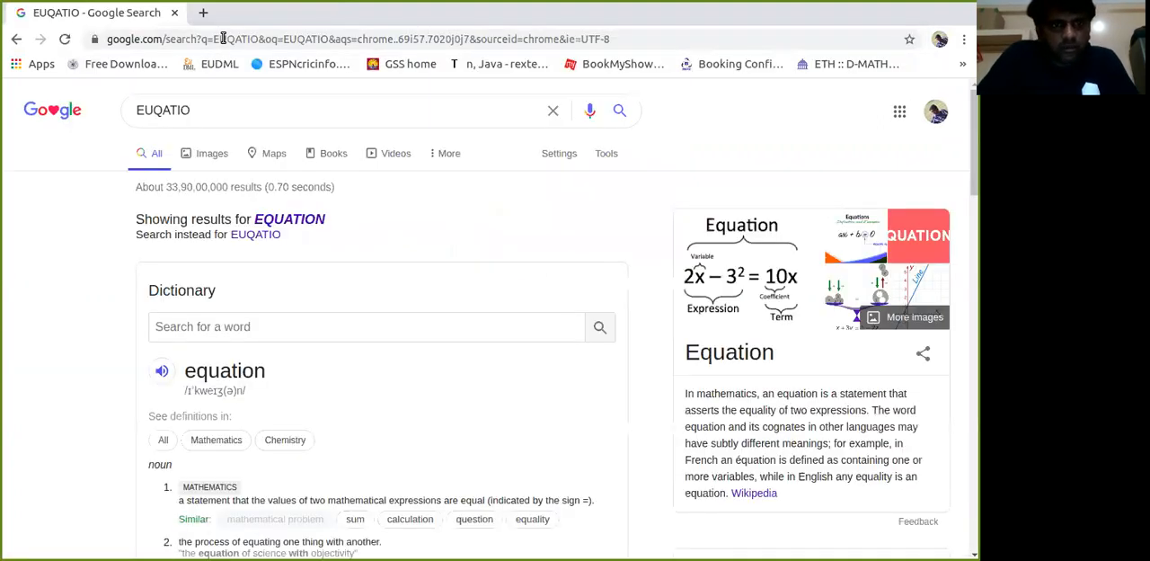
left_click(256, 236)
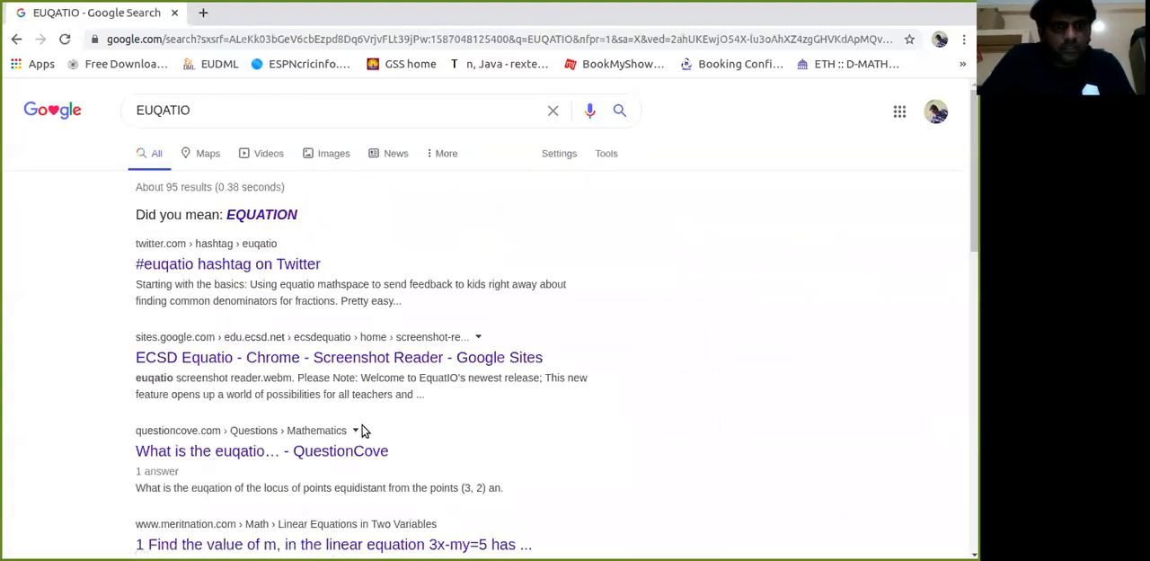
Correct the search query to EQUATIO and run the search again.
left_click(228, 110)
key("BackSpace")
key("BackSpace")
key("BackSpace")
key("BackSpace")
key("BackSpace")
key("BackSpace")
type("QUATIO")
key("Return")
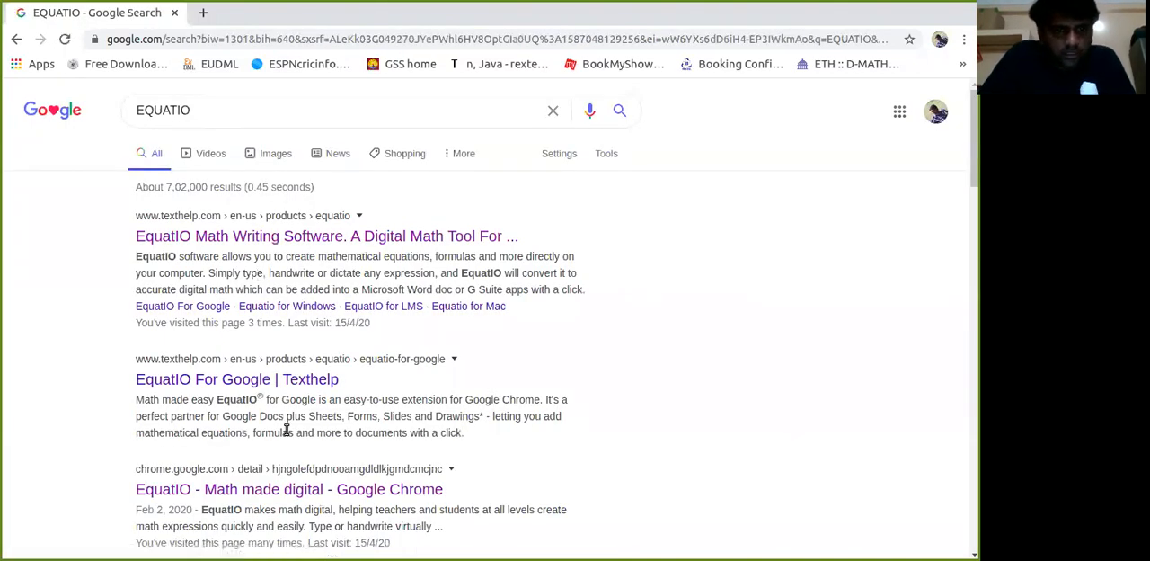
Open the Chrome Web Store listing for EquatIO - Math made digital and add the extension to Chrome.
left_click(259, 493)
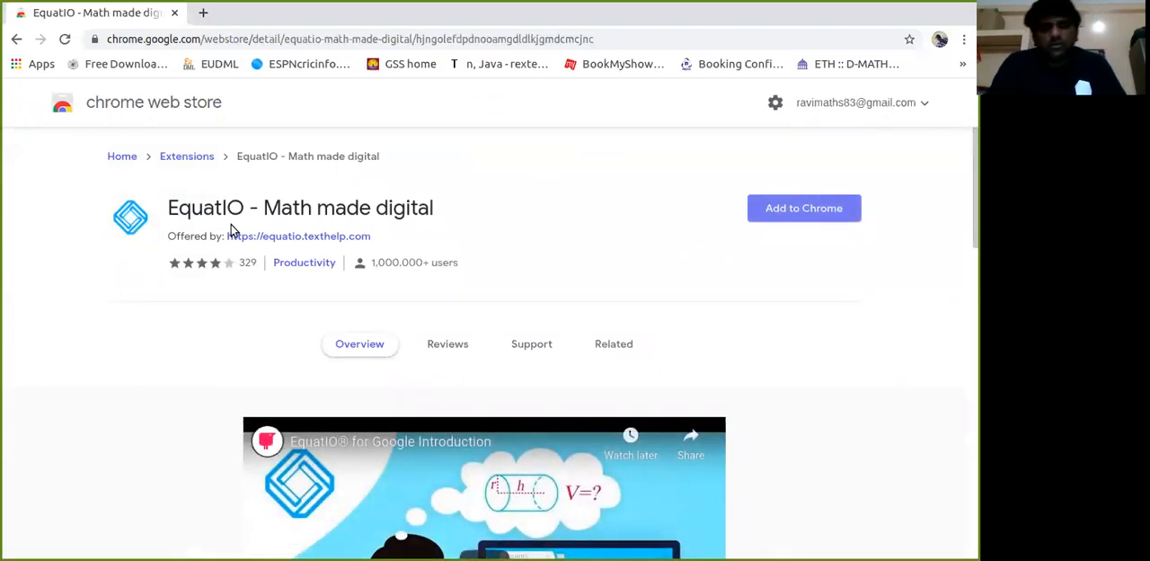
left_click(771, 218)
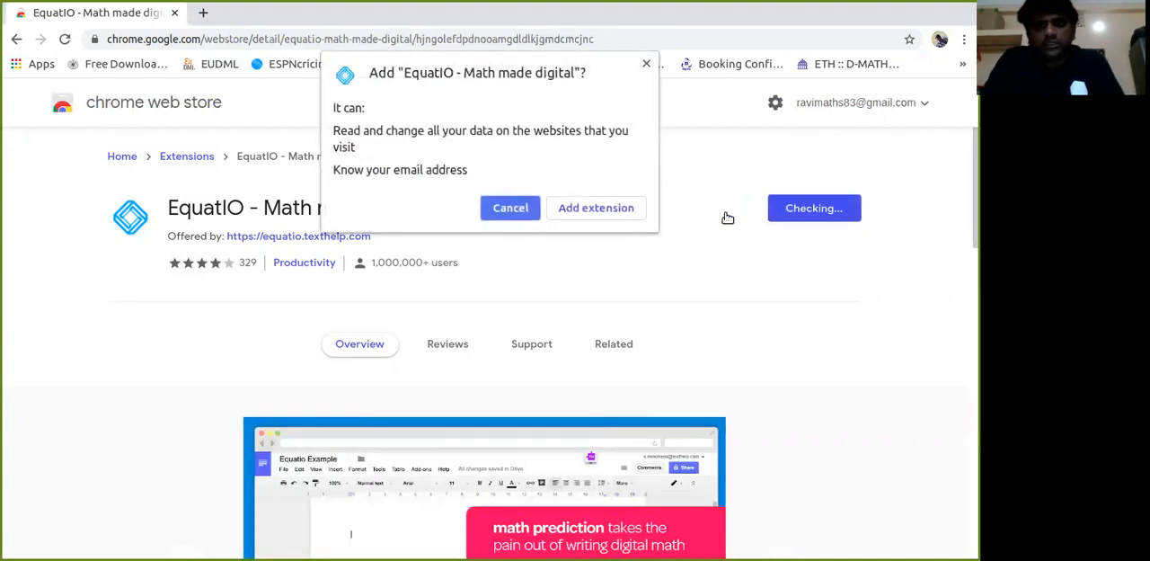
left_click(599, 210)
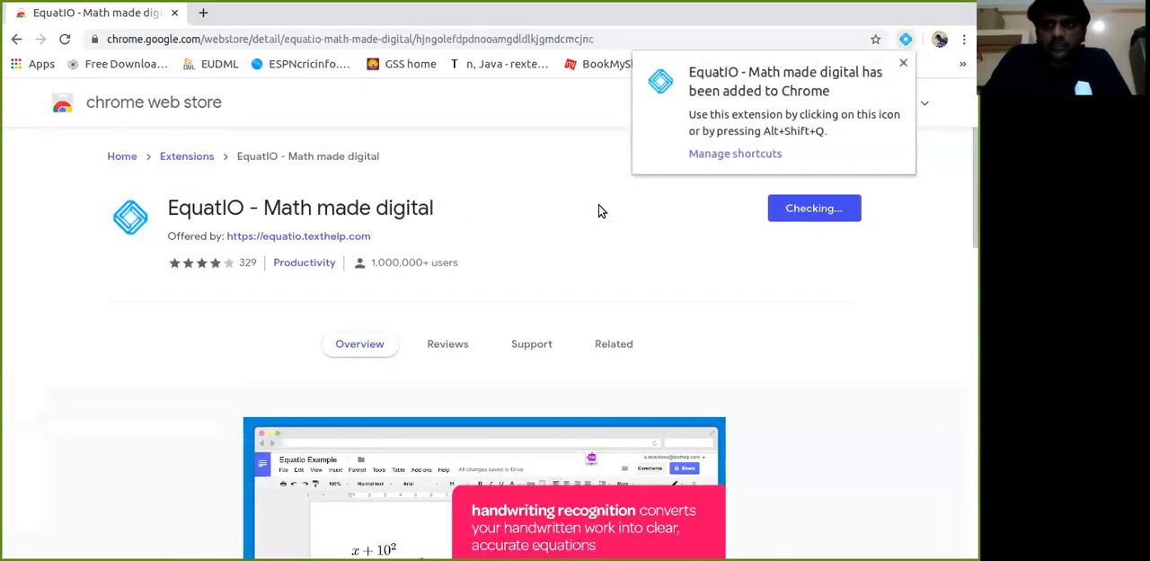
left_click(902, 64)
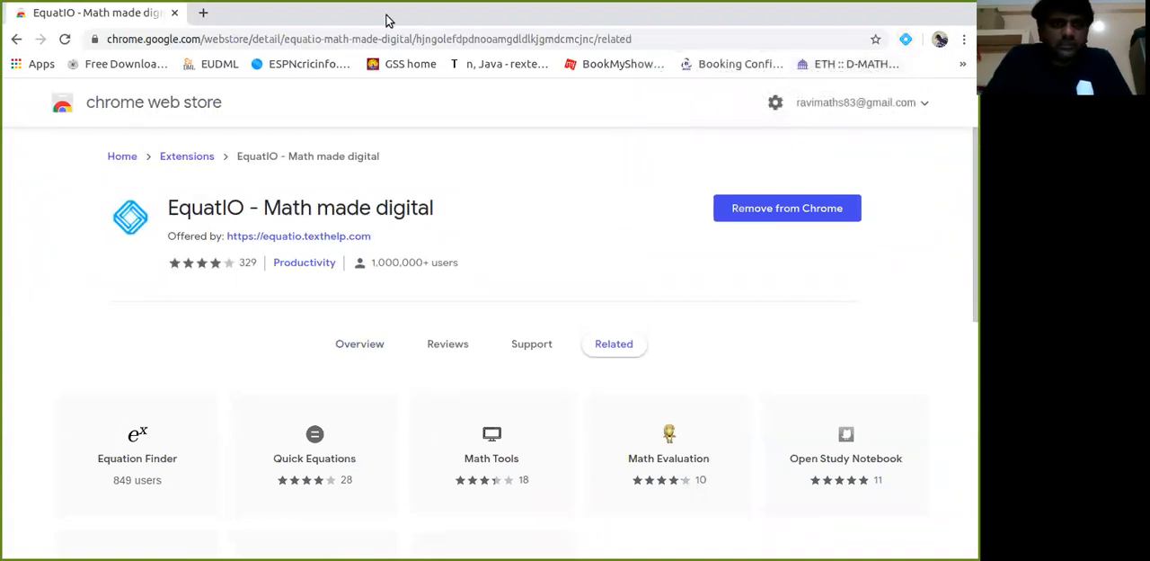
Replace the web store page with a new browser tab and open Google Drive in it.
left_click(202, 13)
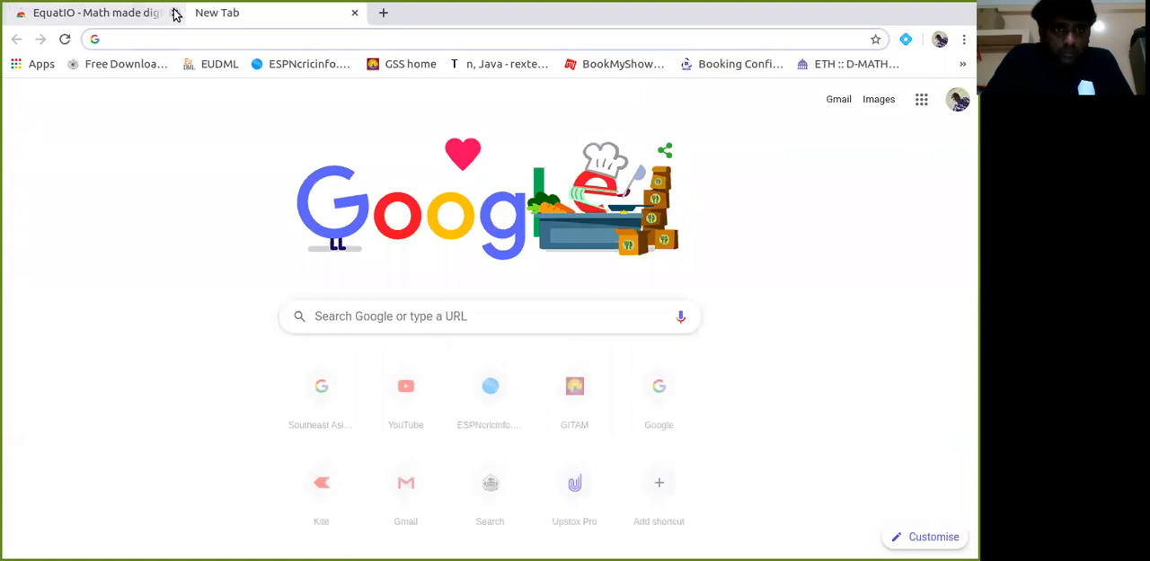
left_click(174, 13)
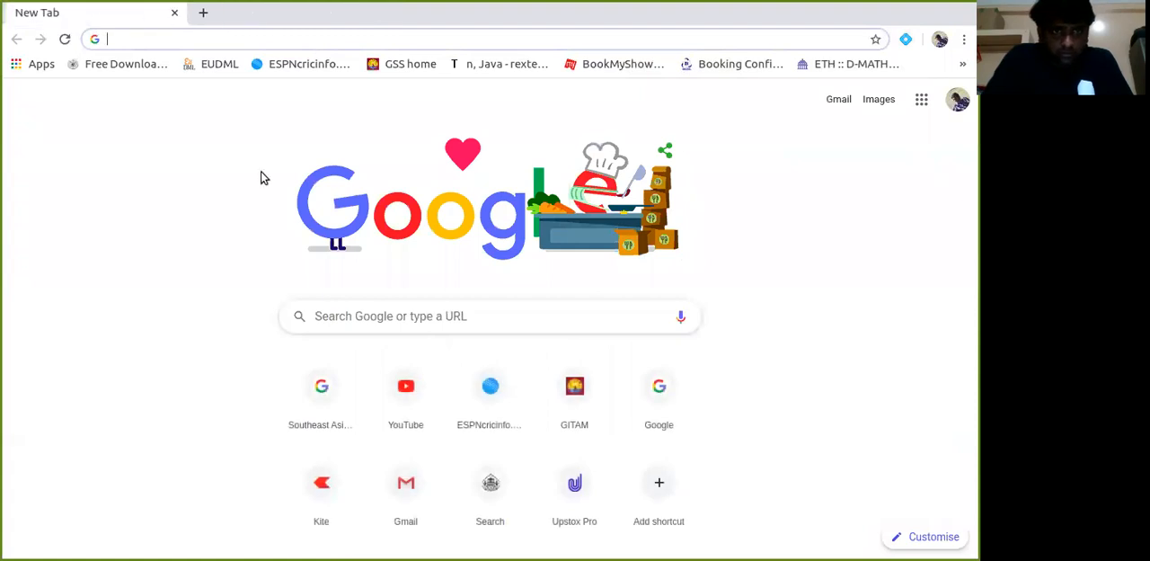
left_click(924, 100)
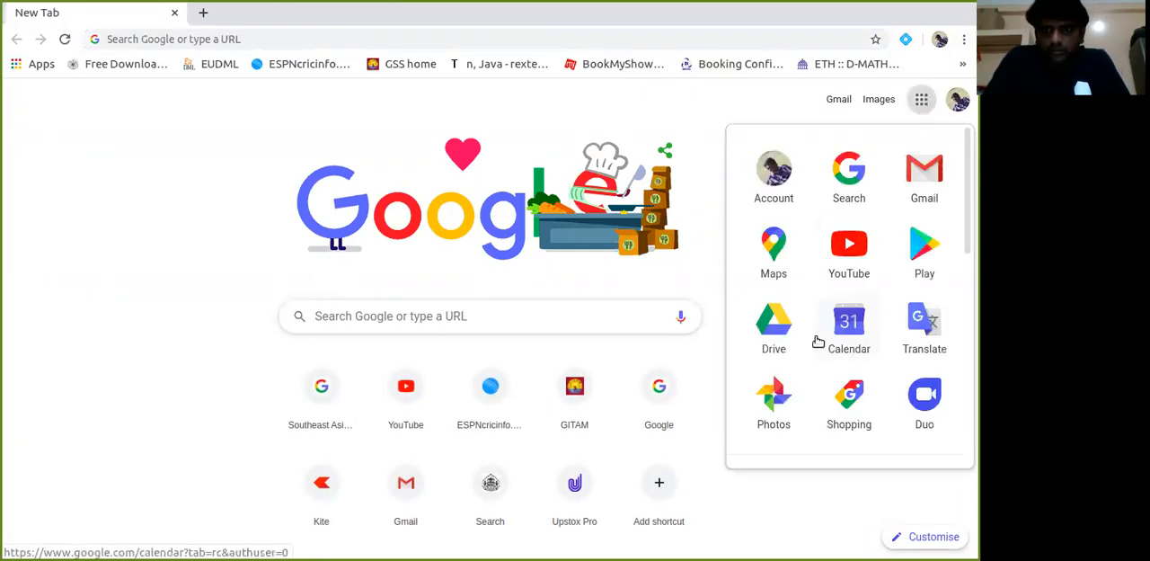
left_click(775, 325)
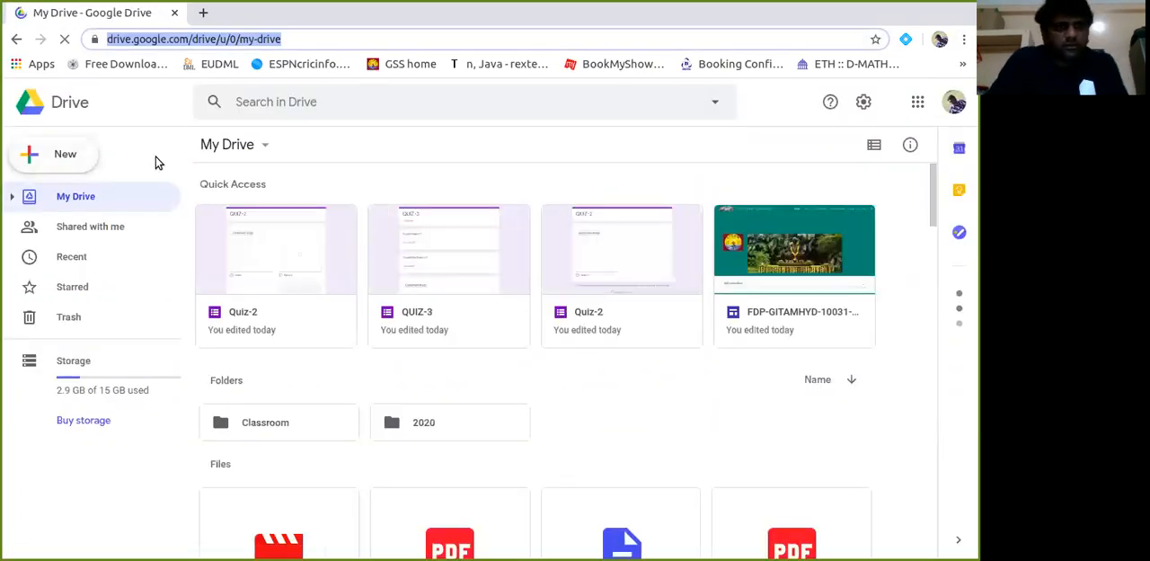
Create a new Google Form from the Blank Quiz template.
left_click(67, 154)
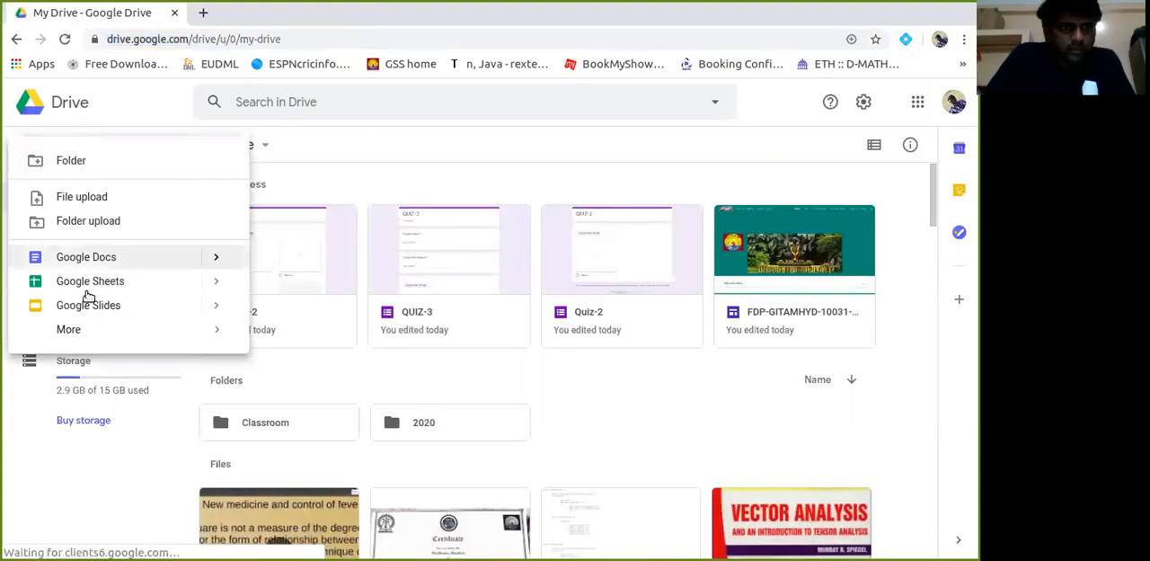
mouse_move(112, 331)
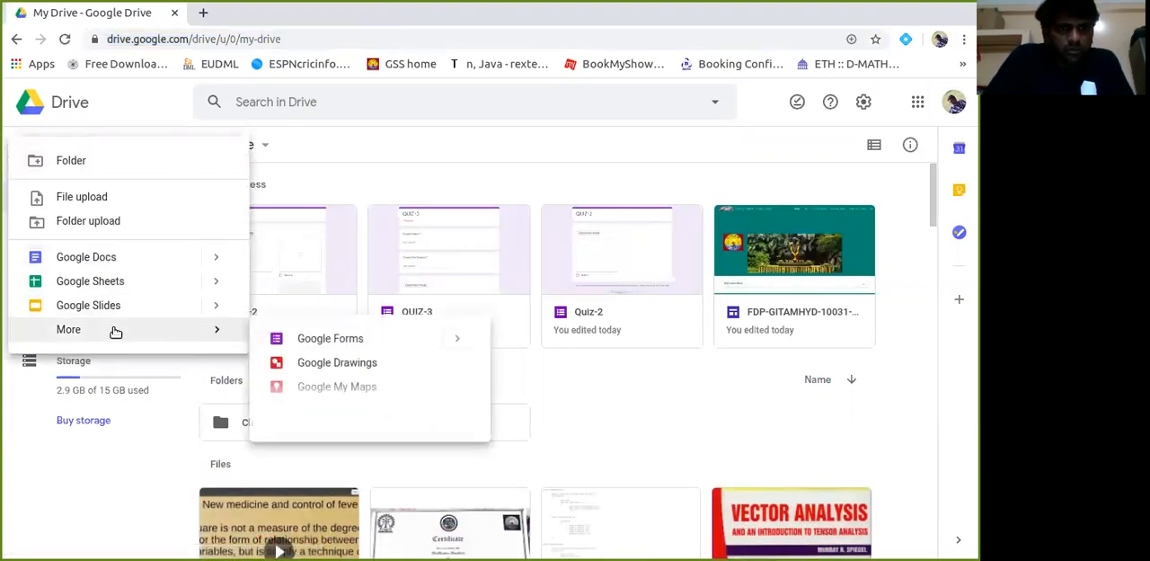
left_click(456, 343)
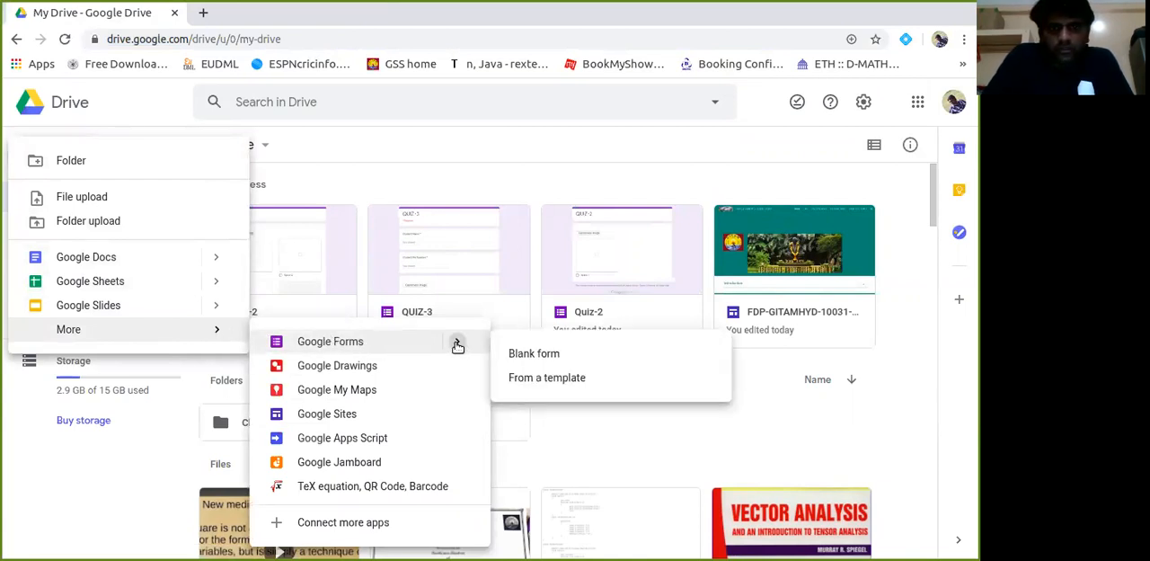
left_click(550, 379)
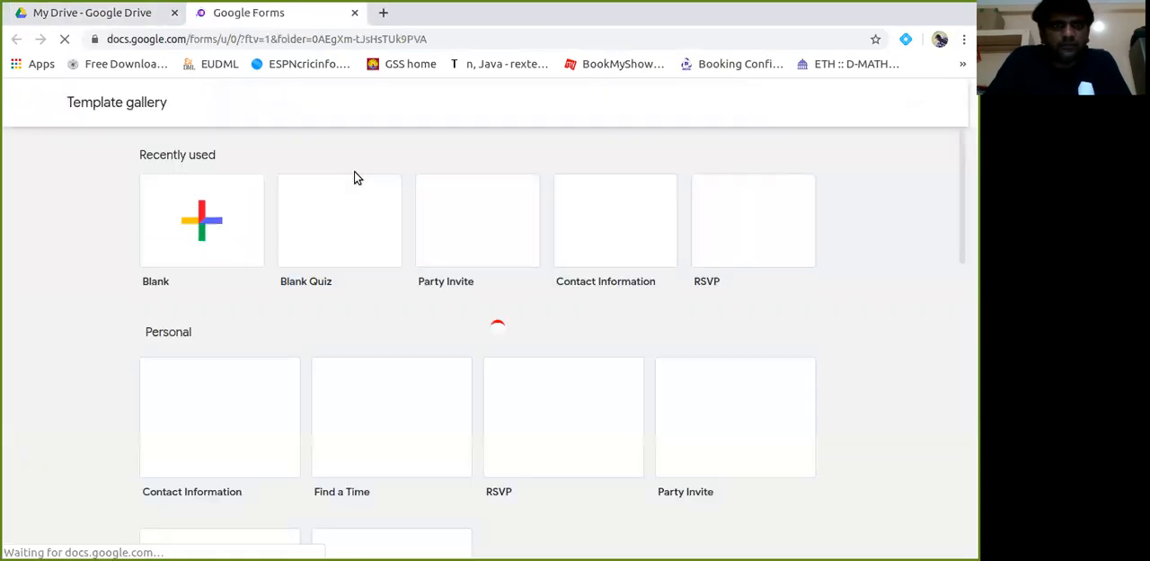
left_click(353, 226)
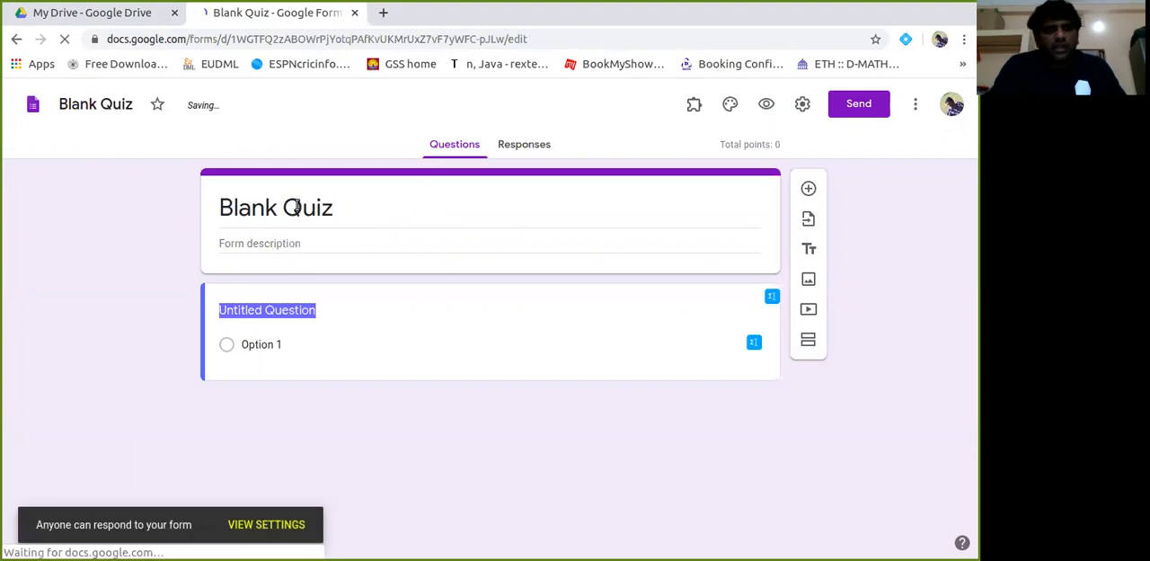
Change the quiz title in the form header to QUIZ-1.
left_click(334, 208)
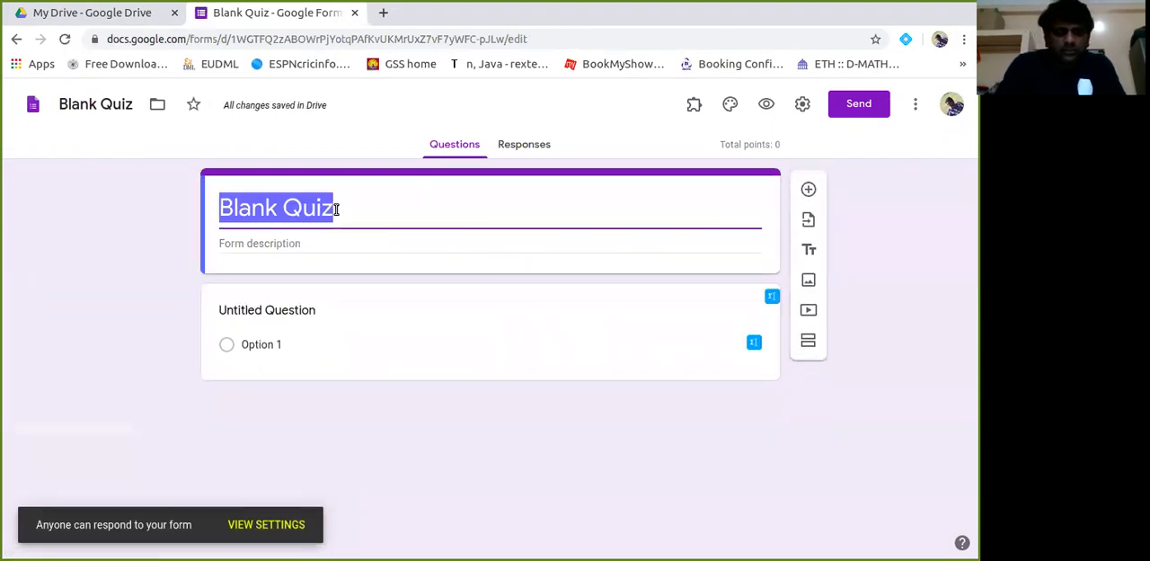
type("Q")
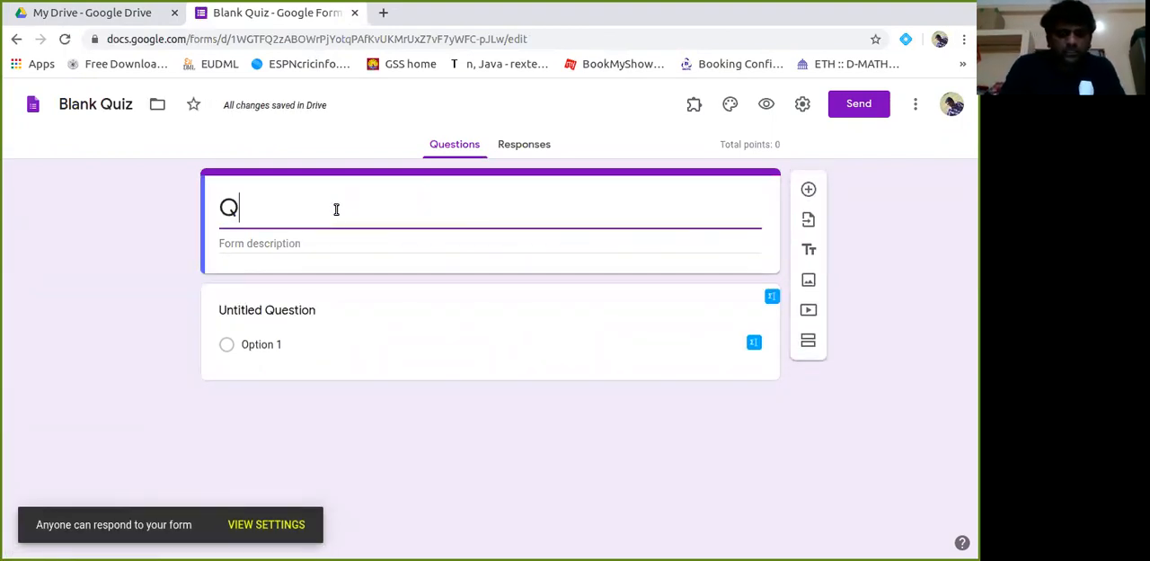
type("UIZ-1")
Rename the form file to Quiz-1.
left_click(80, 106)
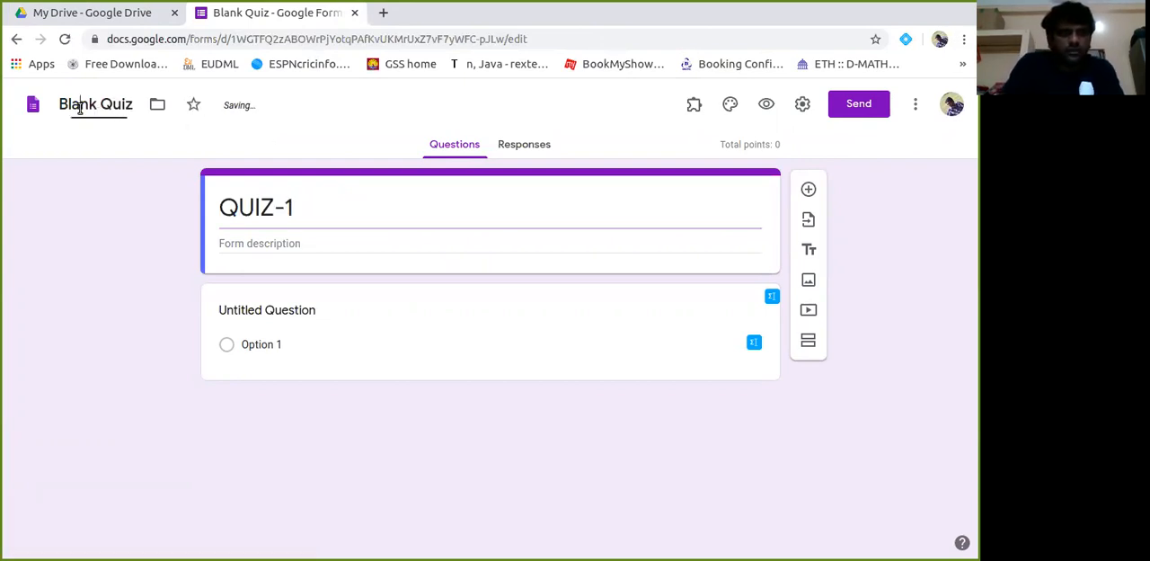
key("BackSpace")
key("BackSpace")
key("BackSpace")
key("BackSpace")
key("BackSpace")
key("BackSpace")
key("BackSpace")
type("-1")
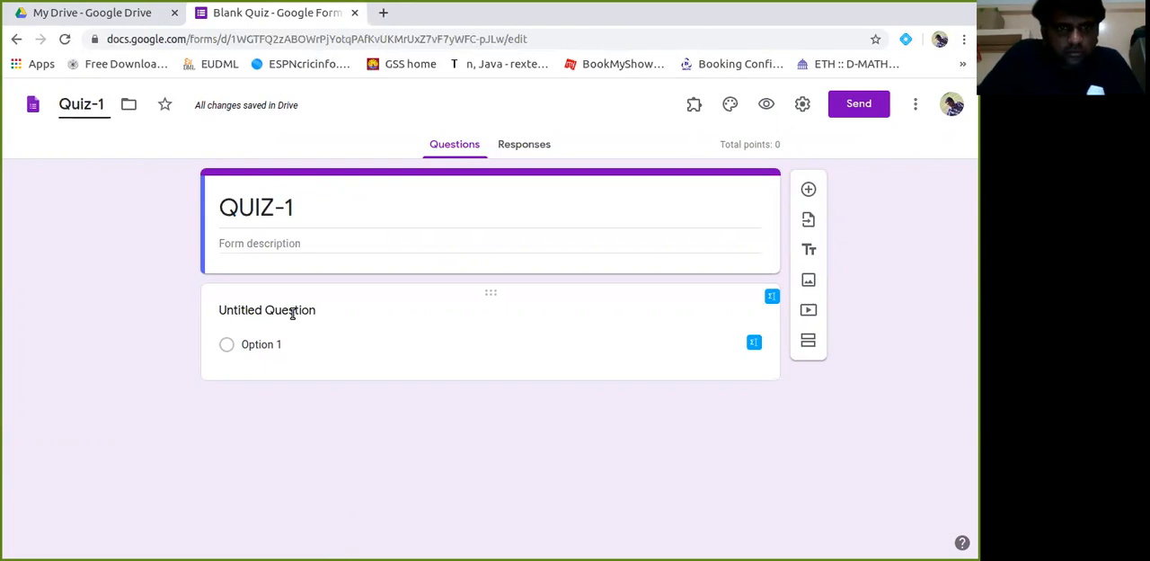
Clear the first question's placeholder text and start EquatIO's Insert Math for the question.
left_click(292, 314)
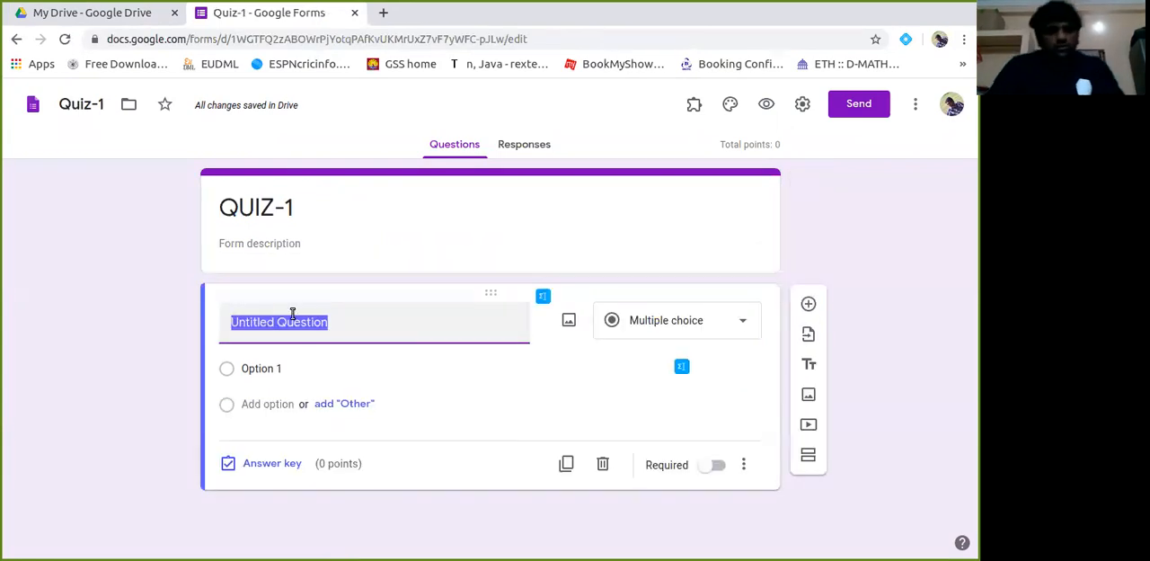
left_click(365, 327)
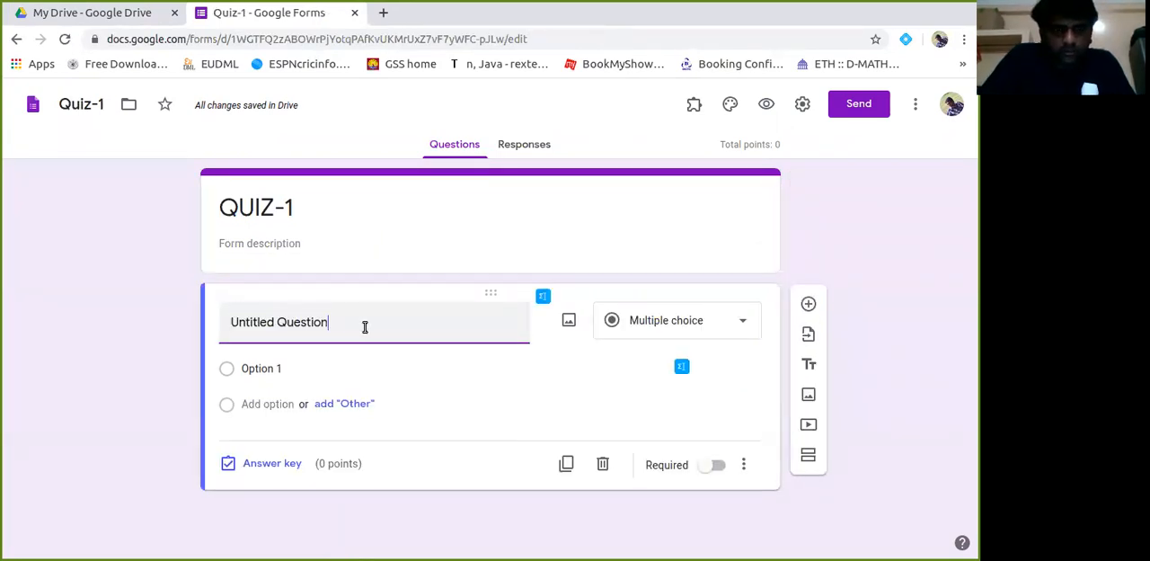
key("BackSpace")
key("BackSpace")
key("BackSpace")
key("BackSpace")
key("BackSpace")
key("BackSpace")
key("BackSpace")
key("BackSpace")
key("BackSpace")
key("BackSpace")
key("BackSpace")
key("BackSpace")
key("BackSpace")
key("BackSpace")
key("BackSpace")
key("BackSpace")
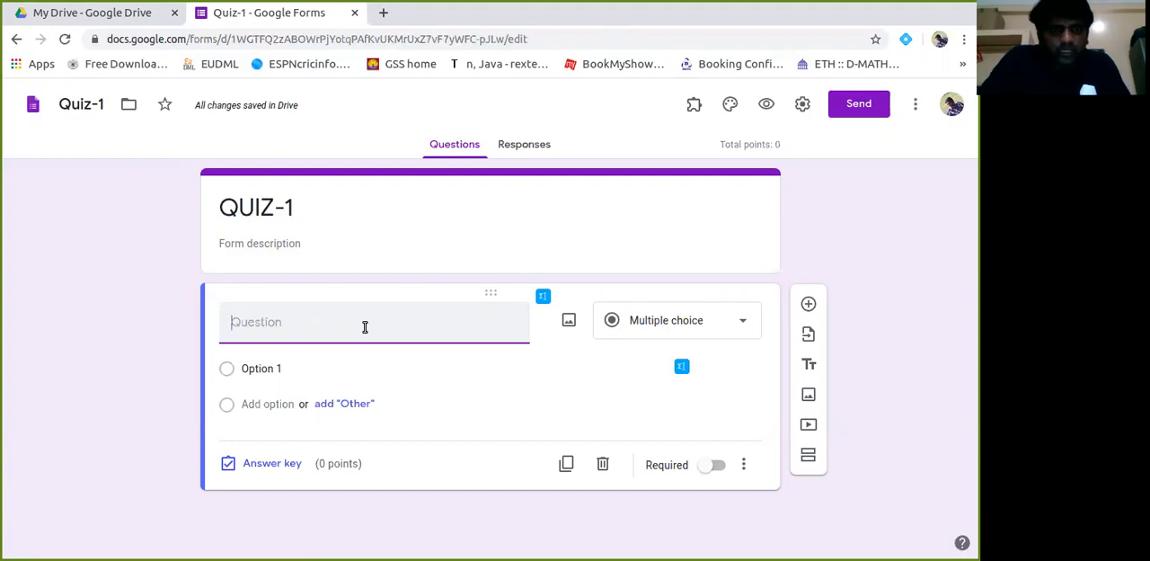
left_click(543, 300)
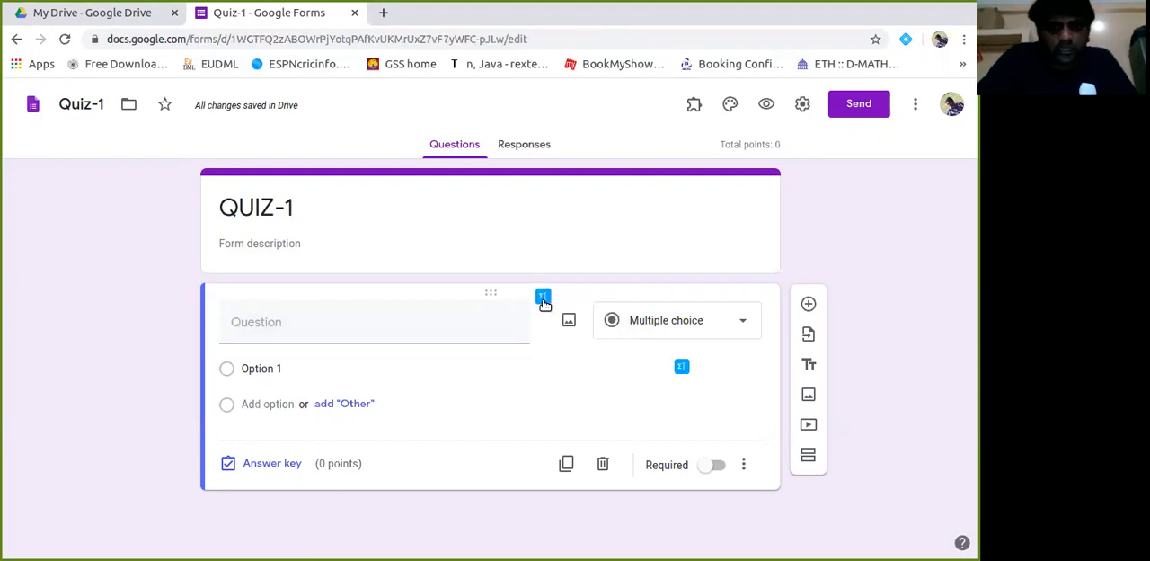
left_click(543, 302)
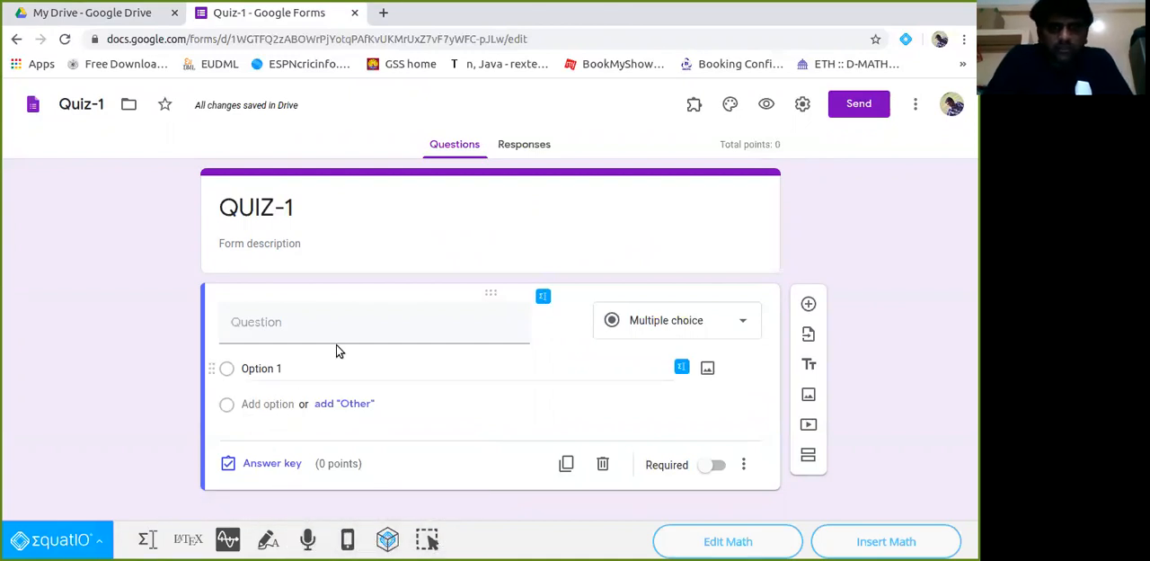
Enter the text "Solve the differential equation" in EquatIO's Equation Editor.
left_click(147, 538)
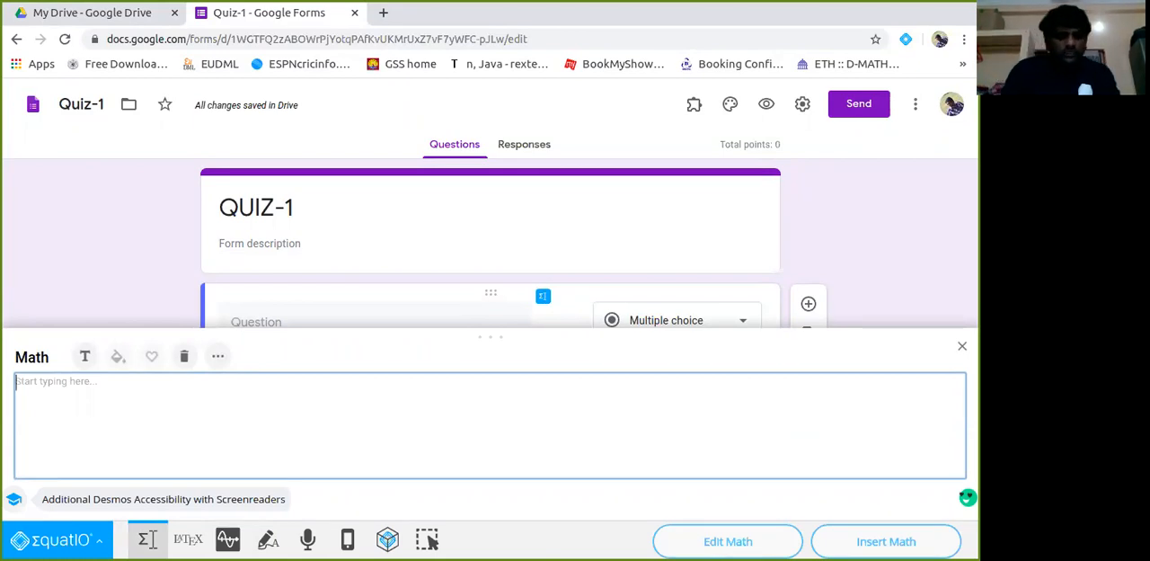
type("Solve the ")
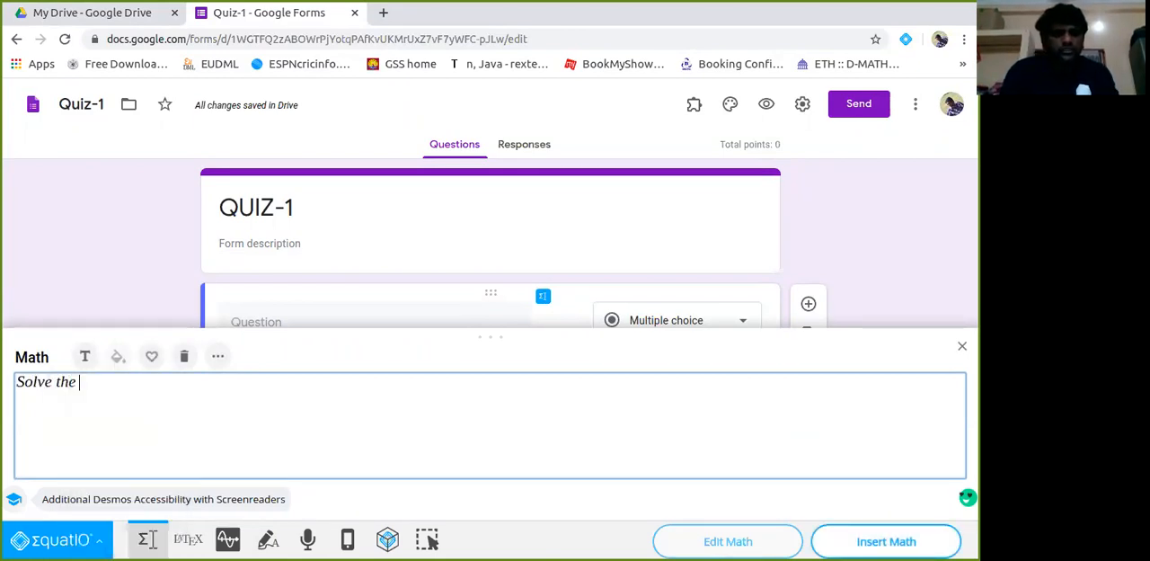
type("diffrenti")
key("BackSpace")
key("BackSpace")
key("BackSpace")
key("BackSpace")
key("BackSpace")
type("erential")
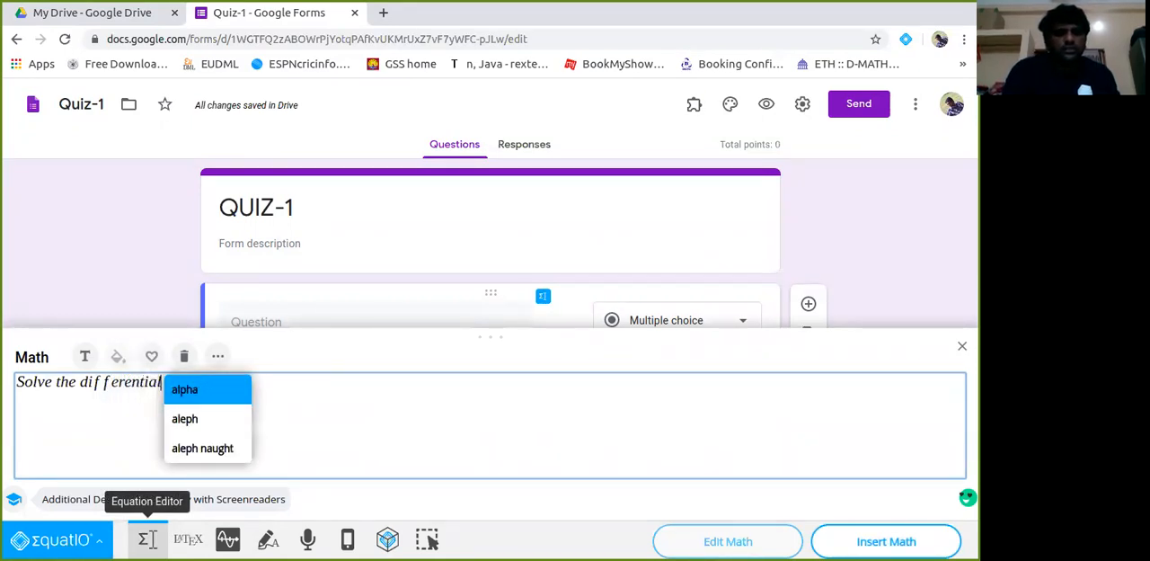
type(" equ")
key("BackSpace")
type("quation ")
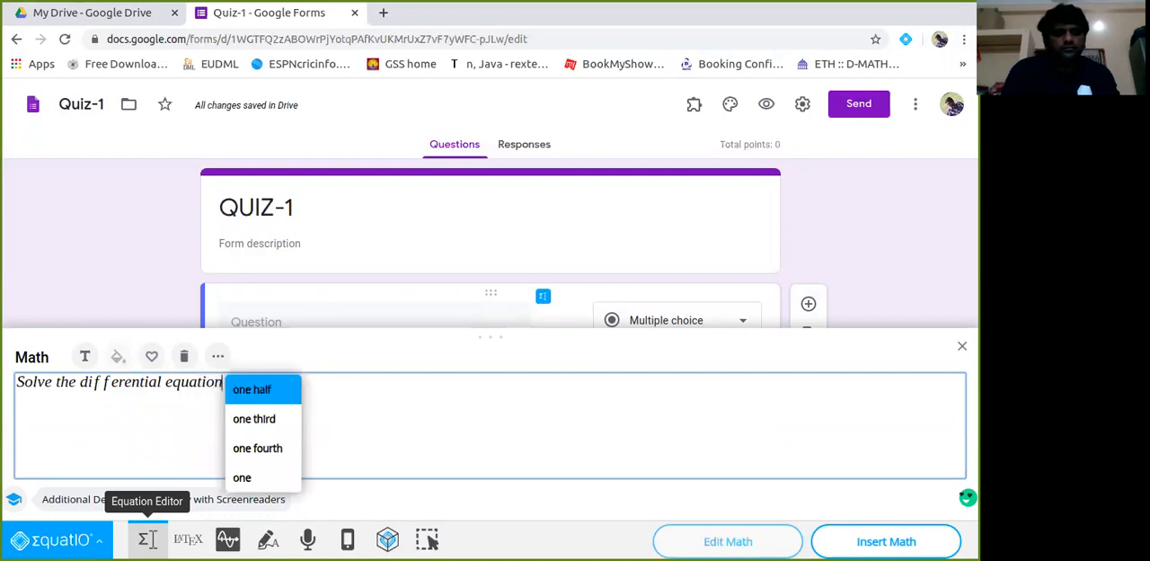
type("d^2y")
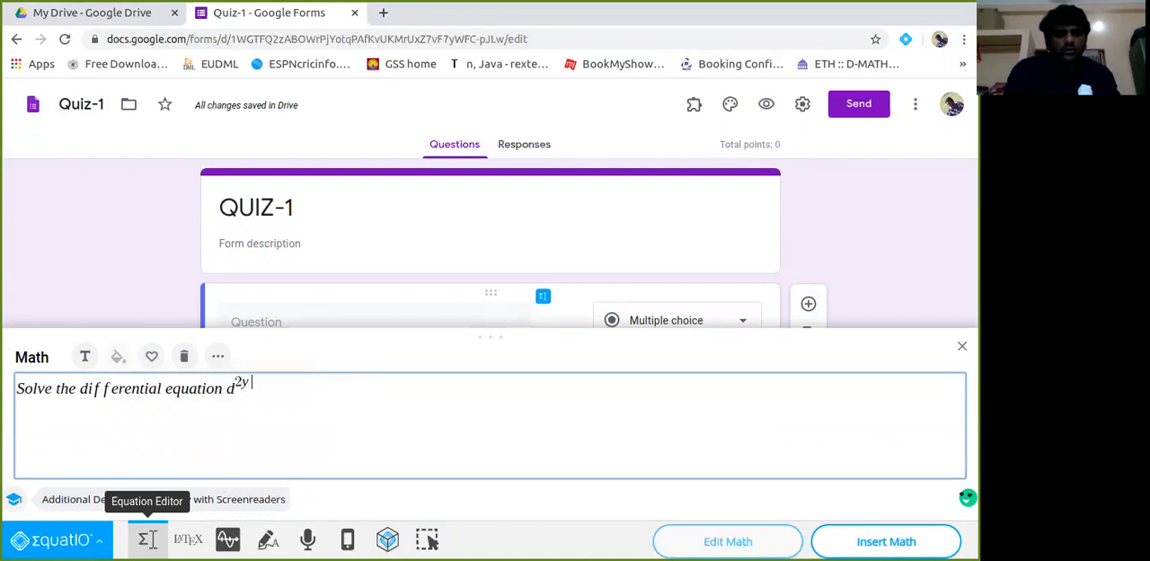
type("/dxx^2")
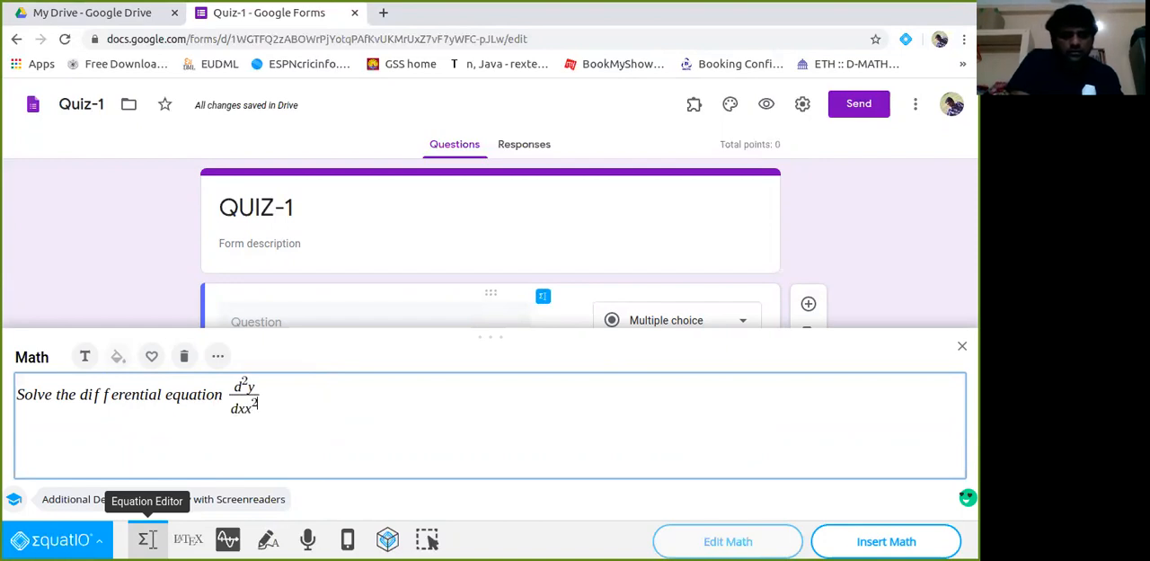
Complete the question text in the Equation Editor with the equation d²y/dx² + dy/dx + y = x.
key("BackSpace")
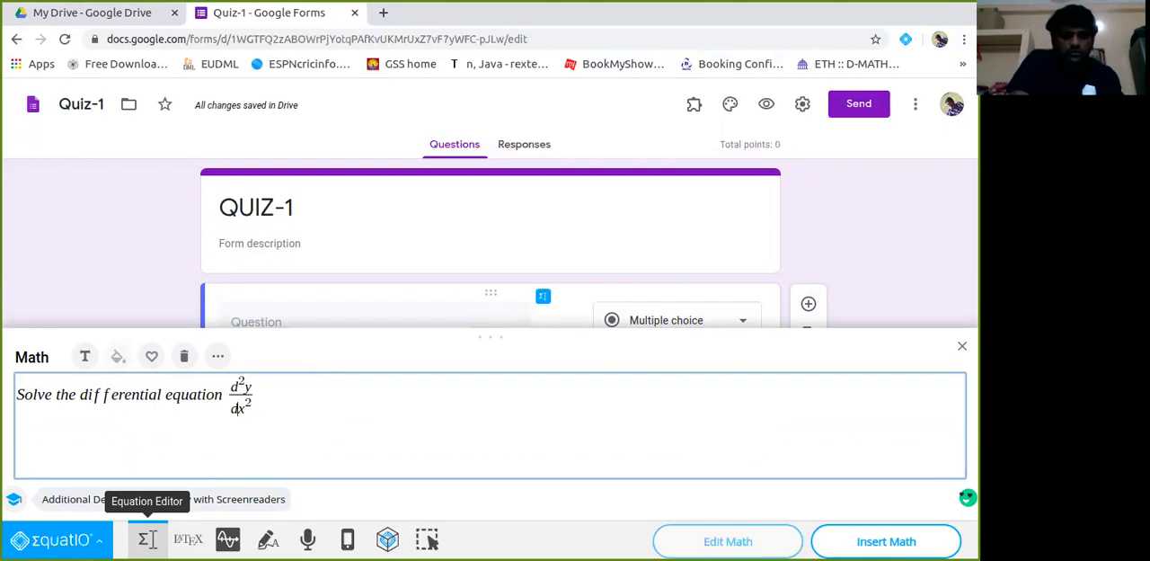
type("+ dy")
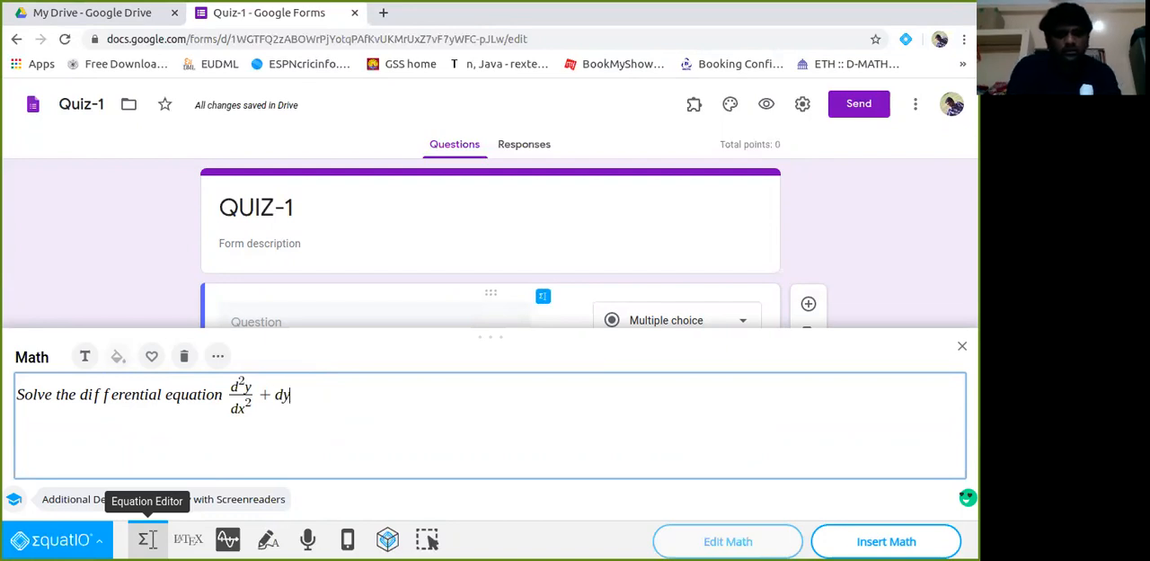
type("/dx + y = x")
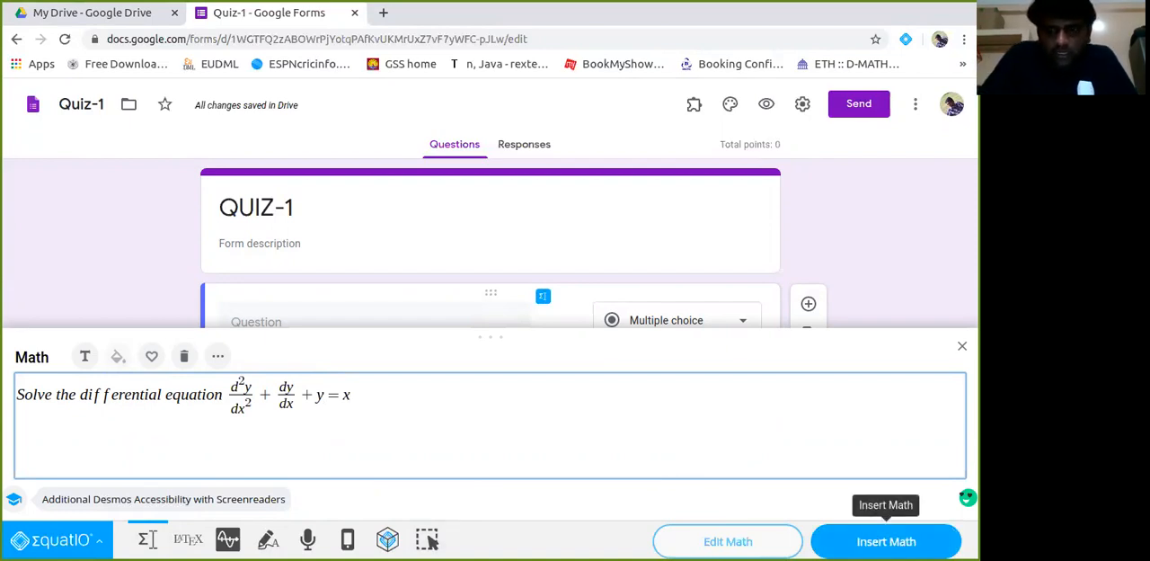
Insert the finished math into the first question as an image by URL.
left_click(886, 542)
left_click(886, 541)
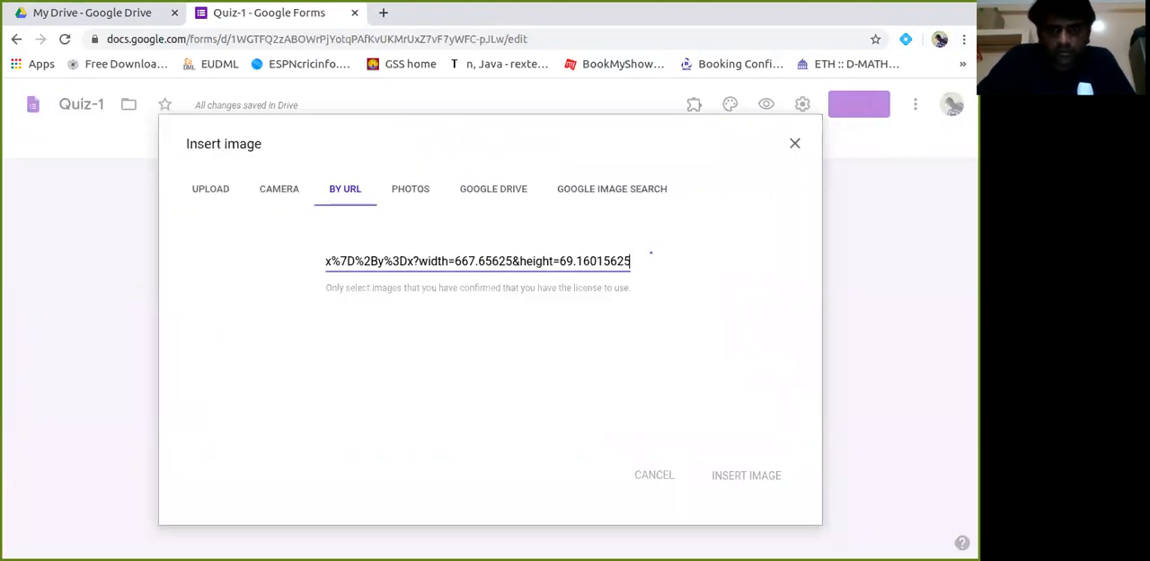
left_click(734, 477)
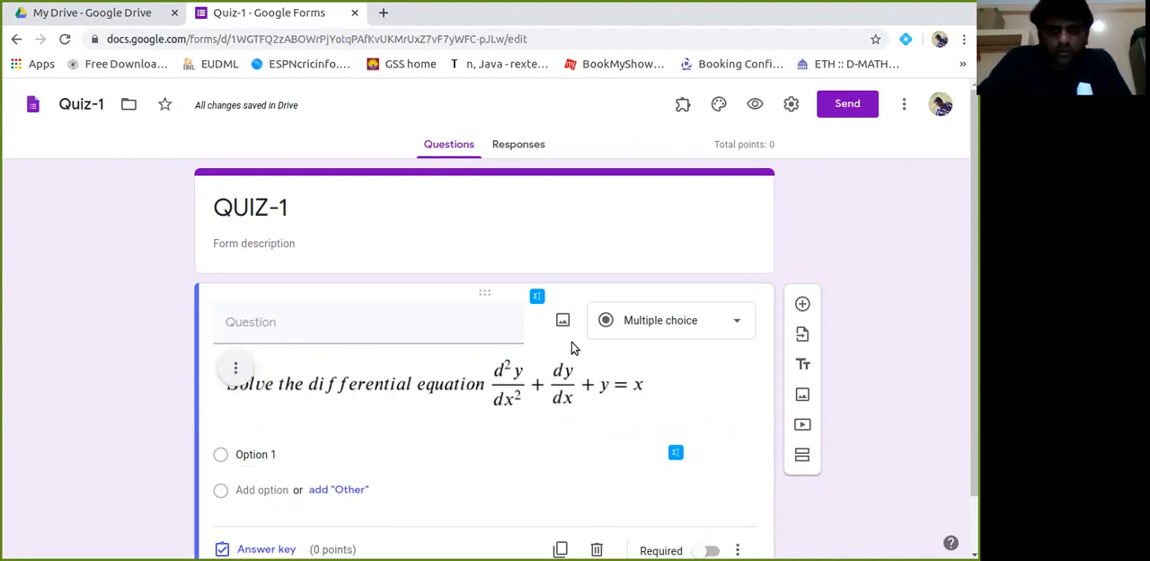
Reopen the question's math, append "with initial conditions y = y' = 0." and insert the extended version as the question image.
left_click(537, 297)
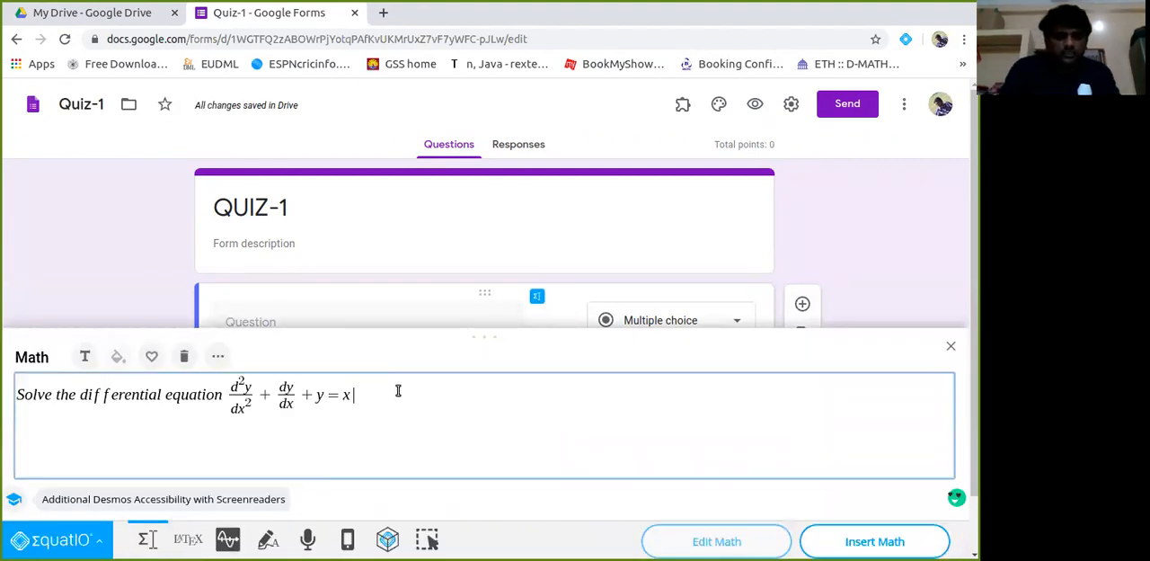
type("with in")
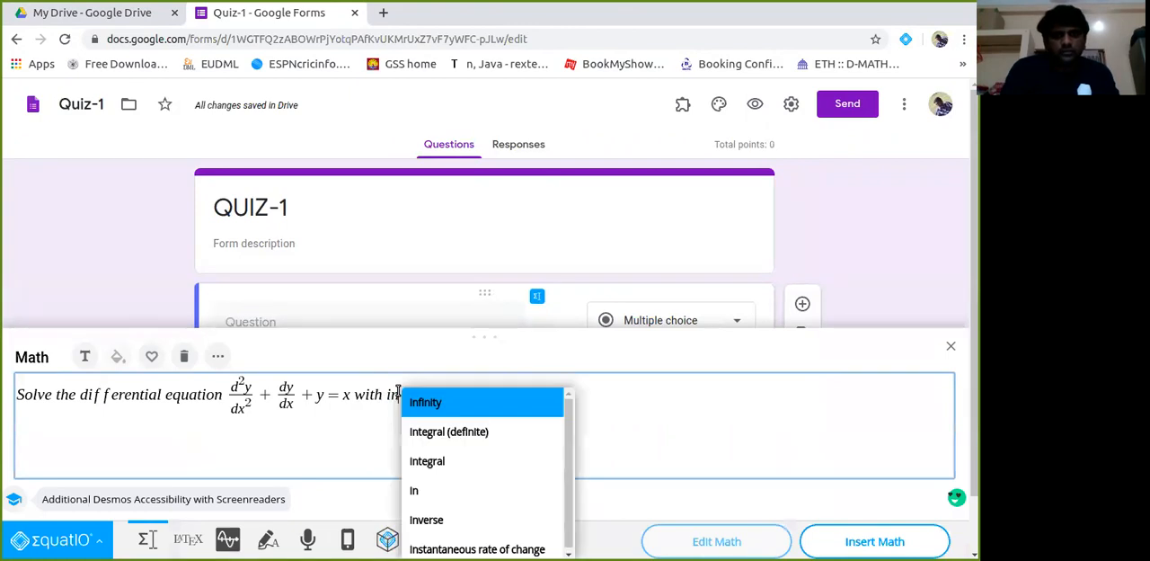
type("itial ")
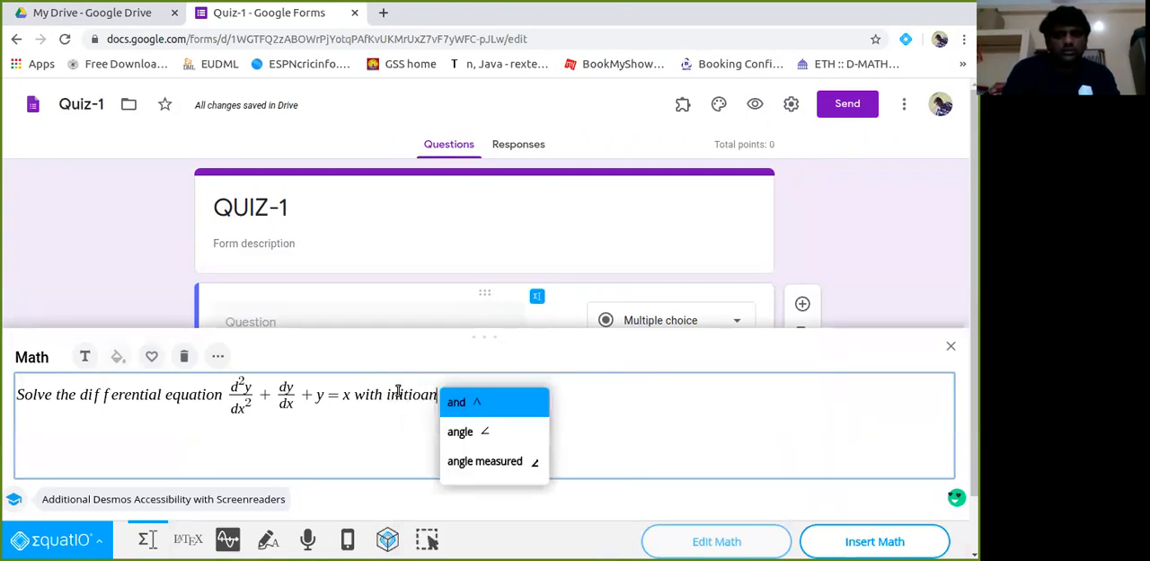
type("conditions y = y")
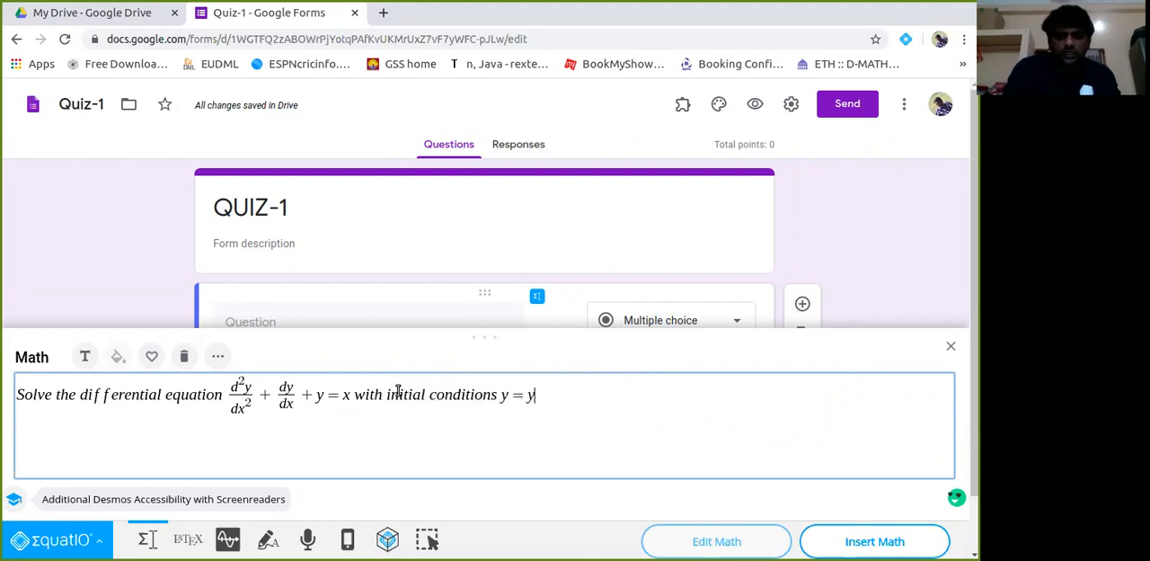
type("' = 0.")
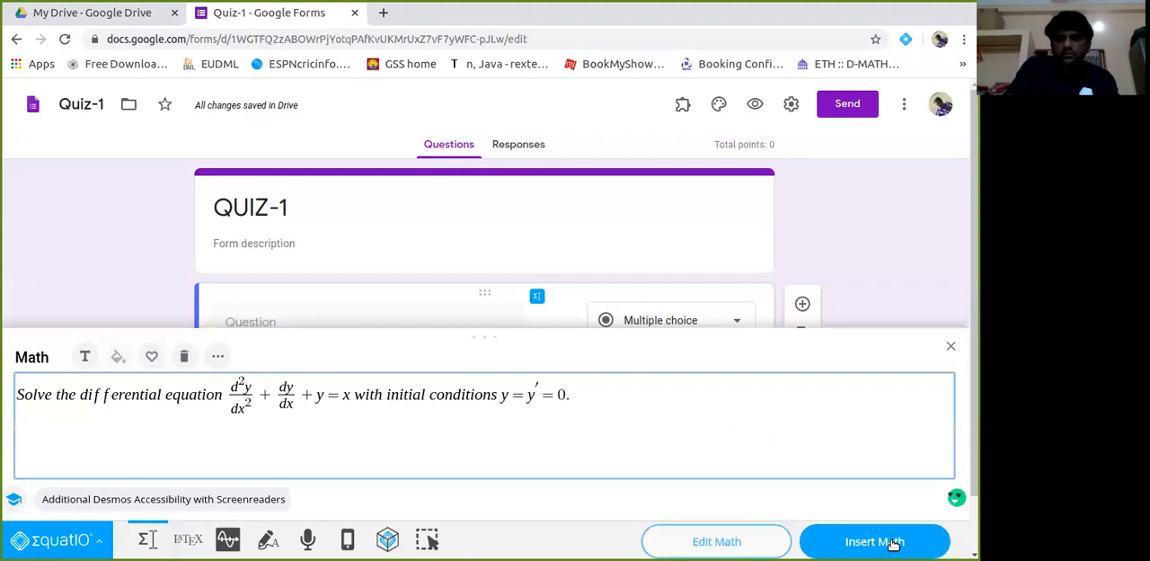
left_click(880, 541)
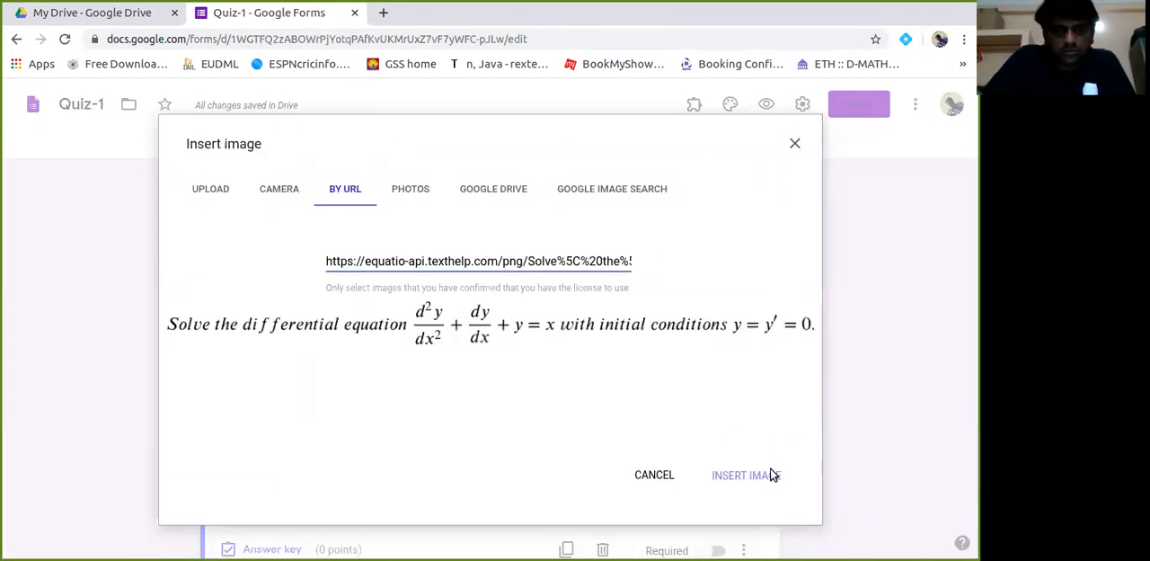
left_click(770, 472)
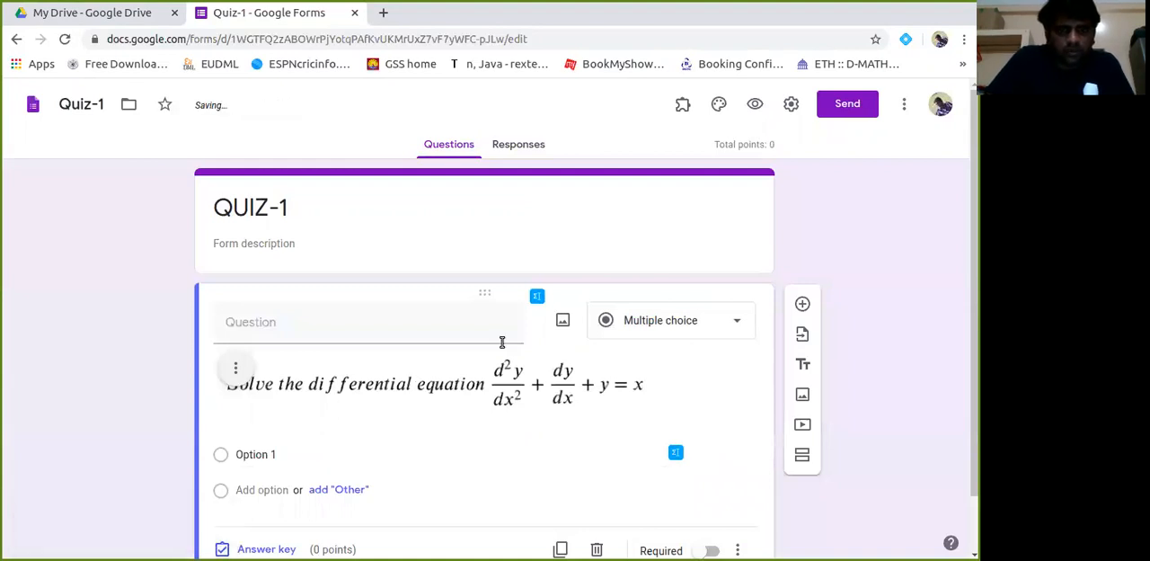
Add the number "1." in front of the question's math text and insert the numbered version into the question.
left_click(536, 297)
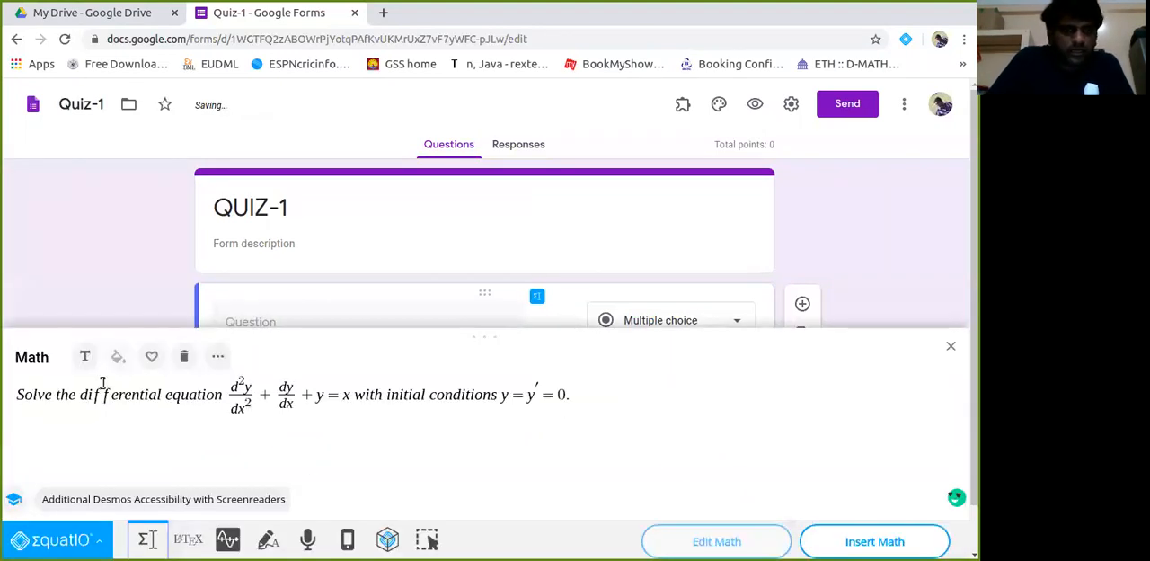
left_click(33, 394)
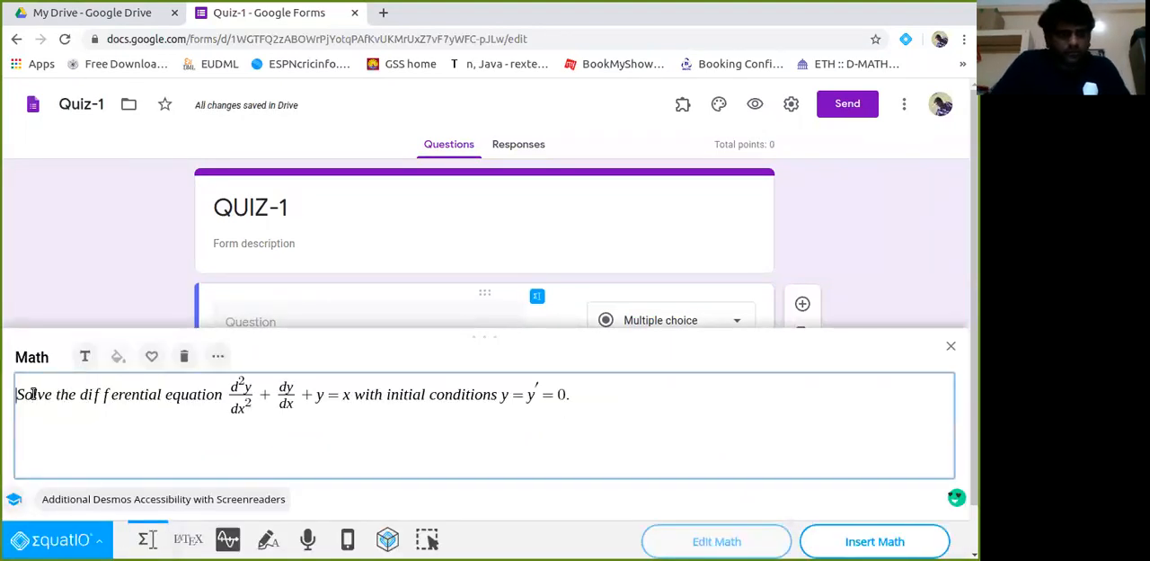
type("1.")
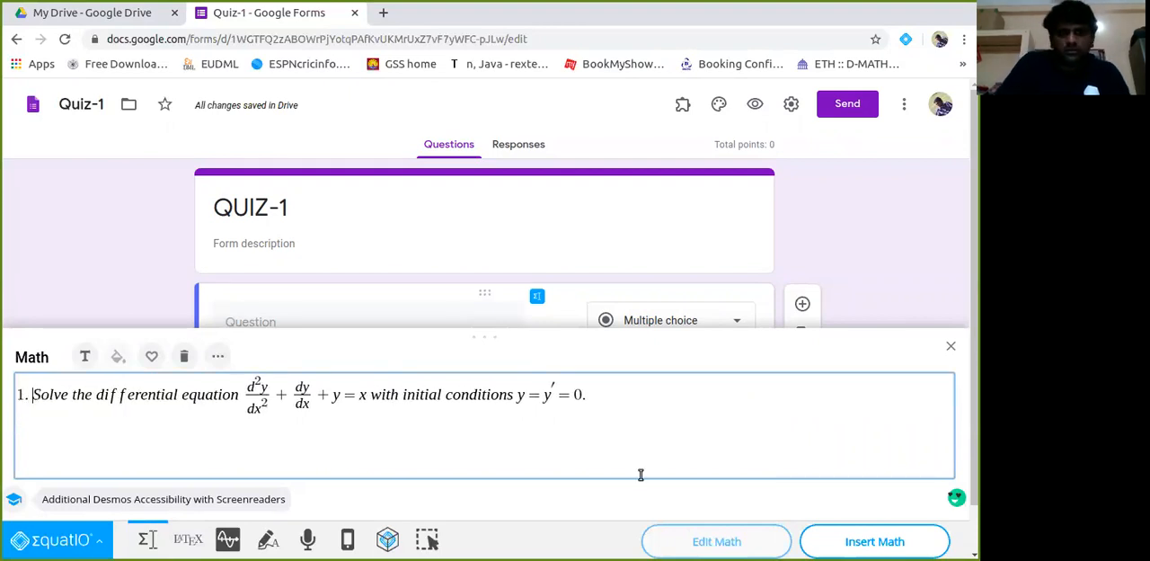
left_click(846, 541)
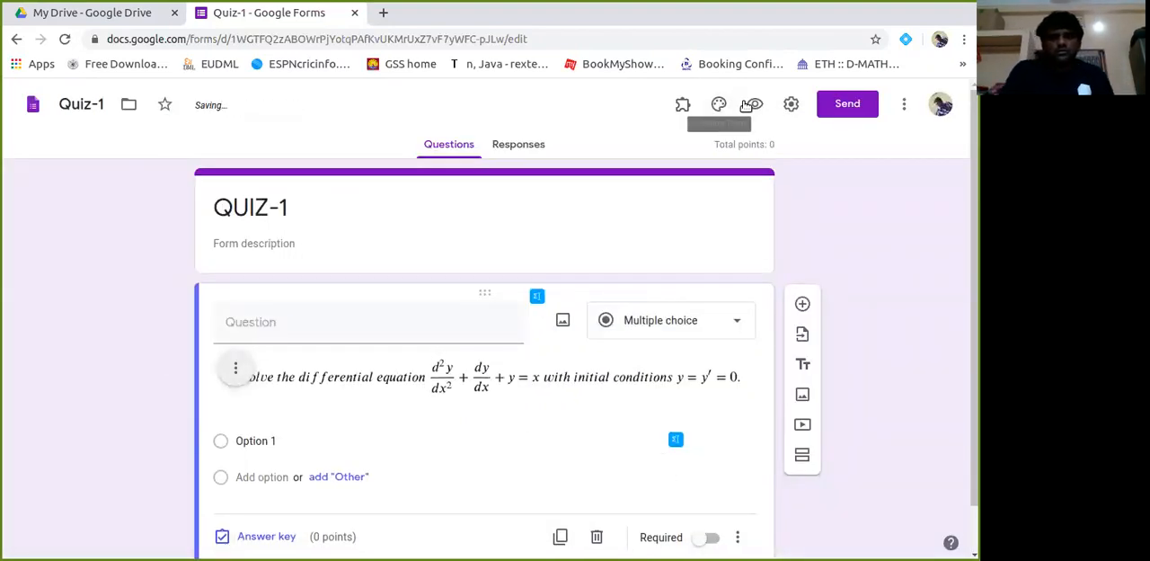
Start EquatIO math for Option 1 and clear the question text from the Equation Editor.
left_click(256, 444)
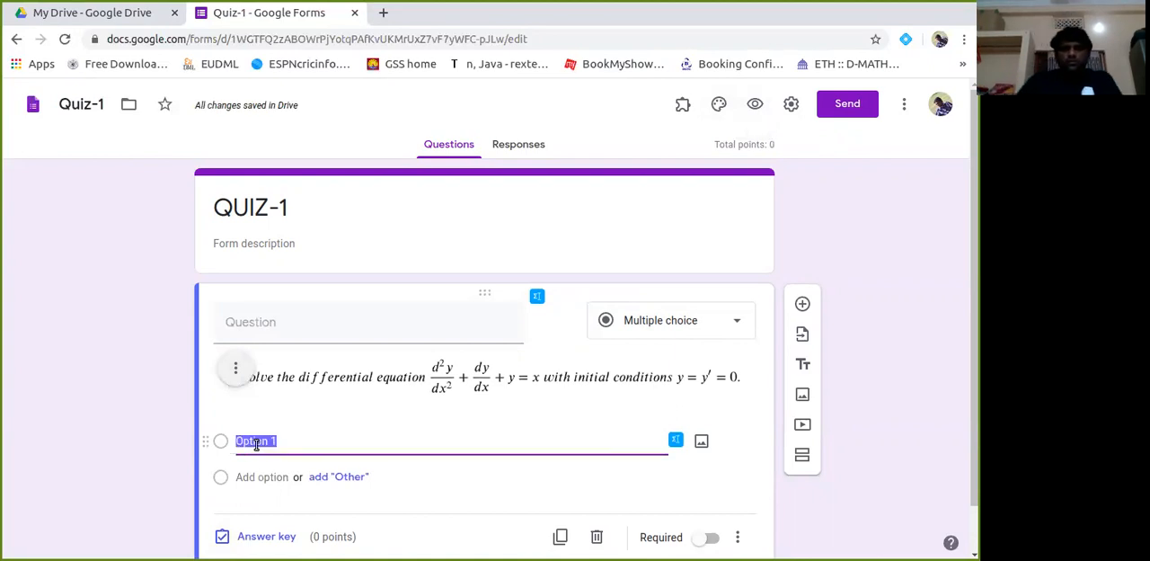
left_click(676, 438)
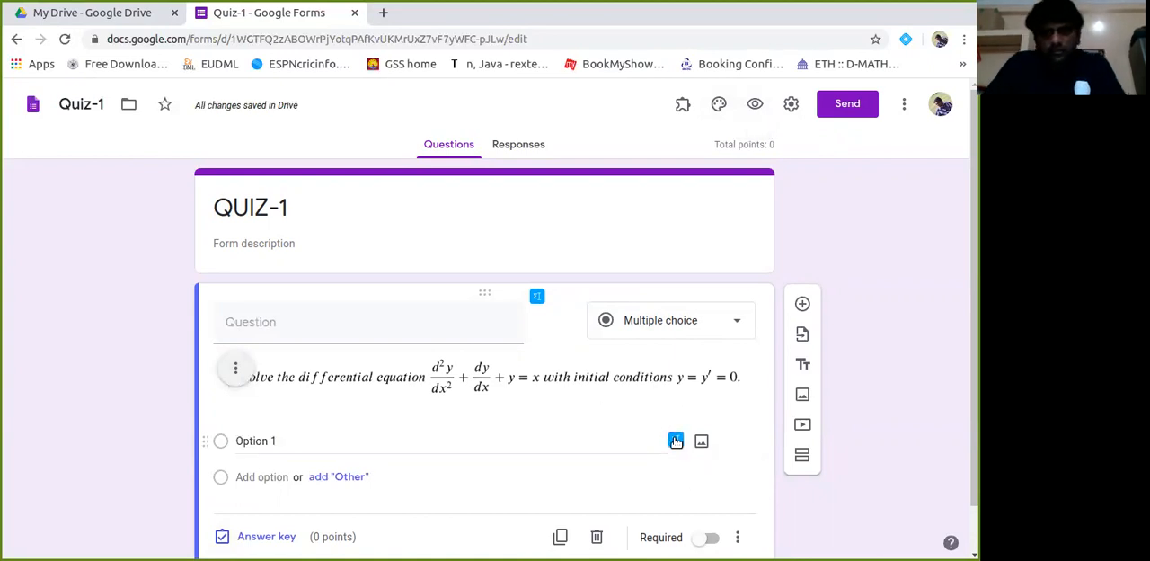
left_click(623, 398)
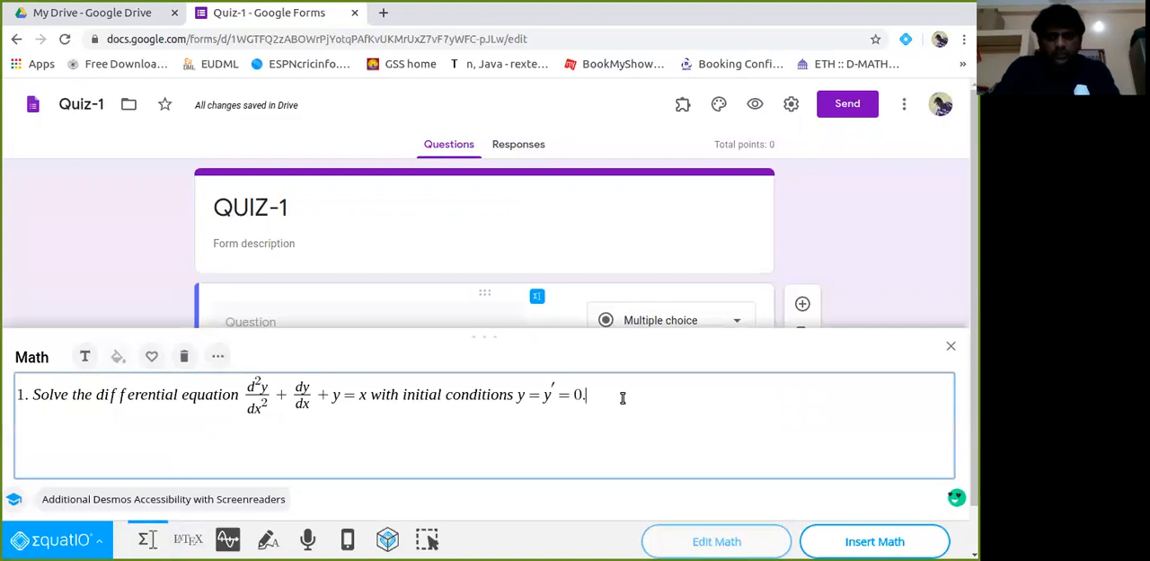
key("BackSpace")
key("BackSpace")
key("BackSpace")
key("BackSpace")
key("BackSpace")
key("BackSpace")
key("BackSpace")
key("BackSpace")
key("BackSpace")
key("BackSpace")
key("BackSpace")
key("BackSpace")
key("BackSpace")
key("BackSpace")
key("BackSpace")
key("BackSpace")
key("BackSpace")
key("BackSpace")
key("BackSpace")
key("BackSpace")
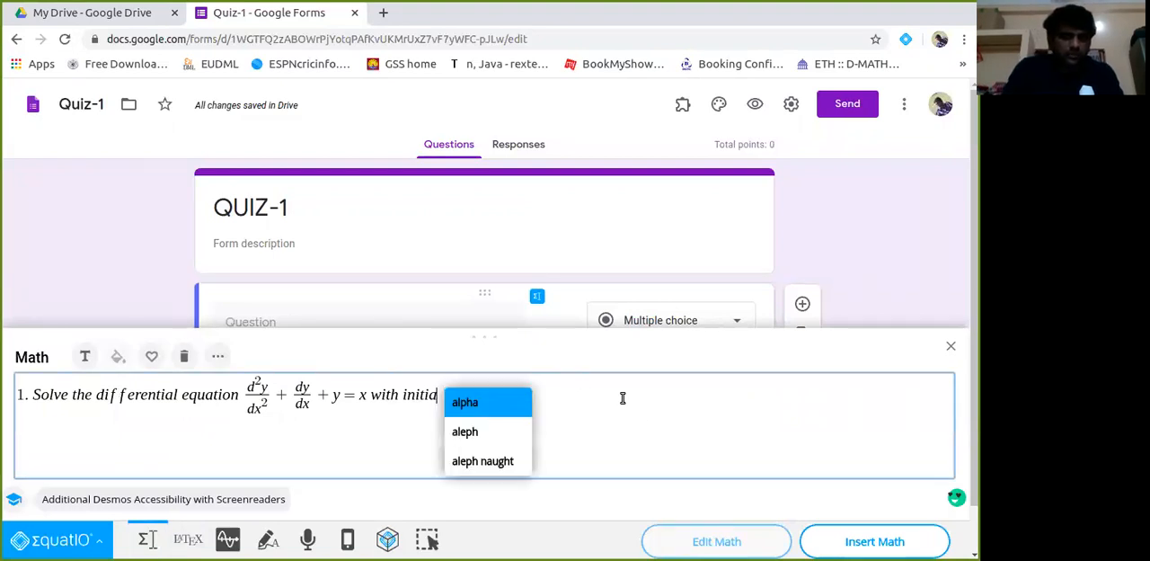
key("BackSpace")
key("BackSpace")
key("BackSpace")
key("BackSpace")
key("BackSpace")
key("BackSpace")
key("BackSpace")
key("BackSpace")
key("BackSpace")
key("BackSpace")
key("BackSpace")
key("BackSpace")
key("BackSpace")
key("BackSpace")
key("BackSpace")
key("BackSpace")
key("BackSpace")
key("BackSpace")
key("BackSpace")
key("BackSpace")
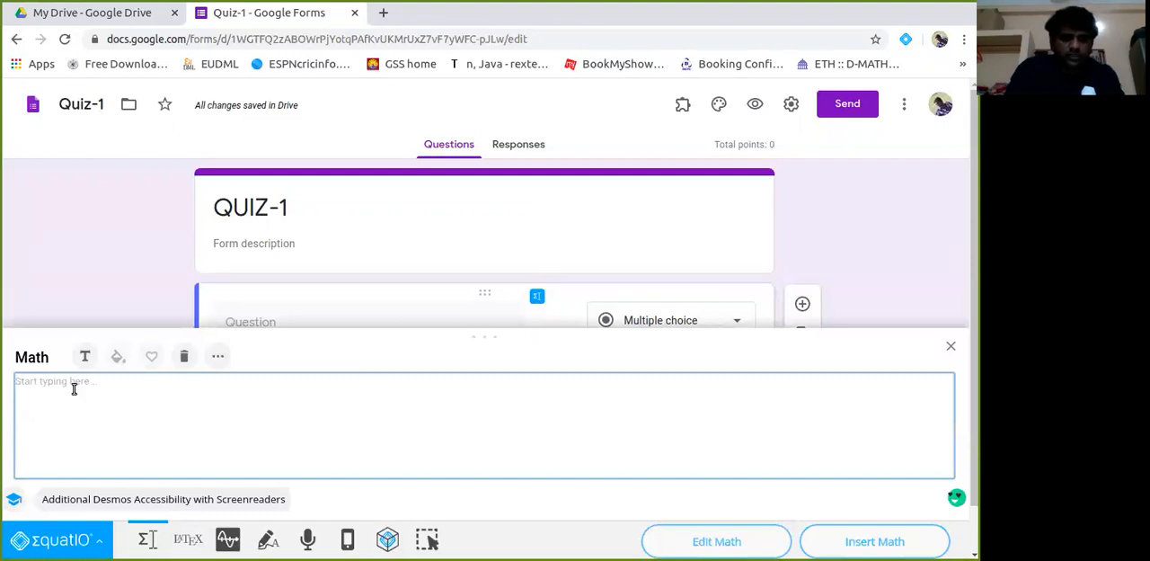
Build the definite integral of sin x dx from 1 to 4 and insert it into Option 1.
type("int")
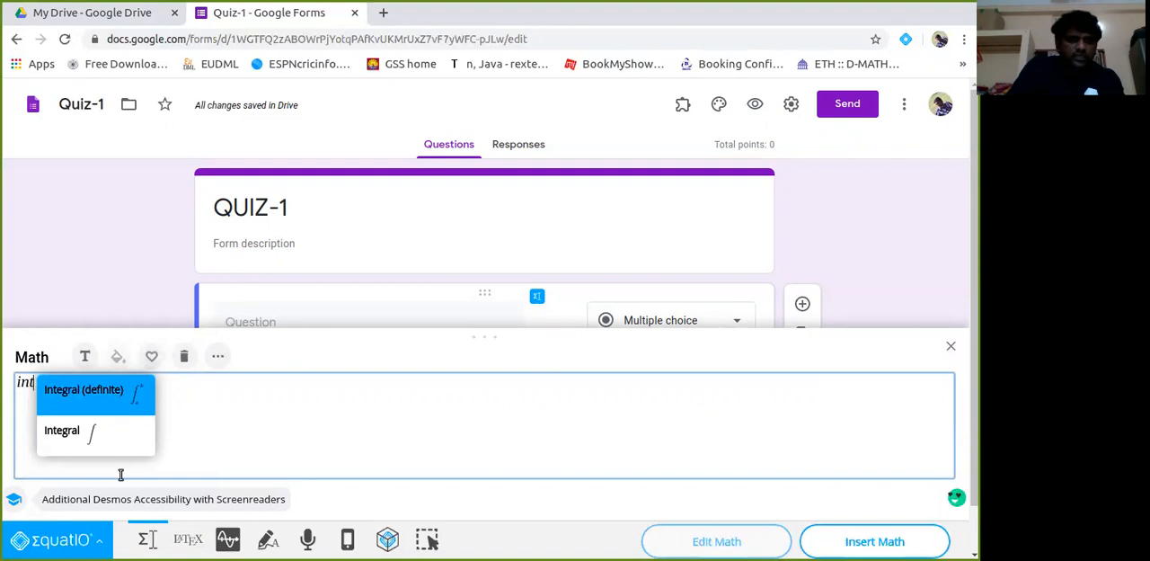
left_click(111, 391)
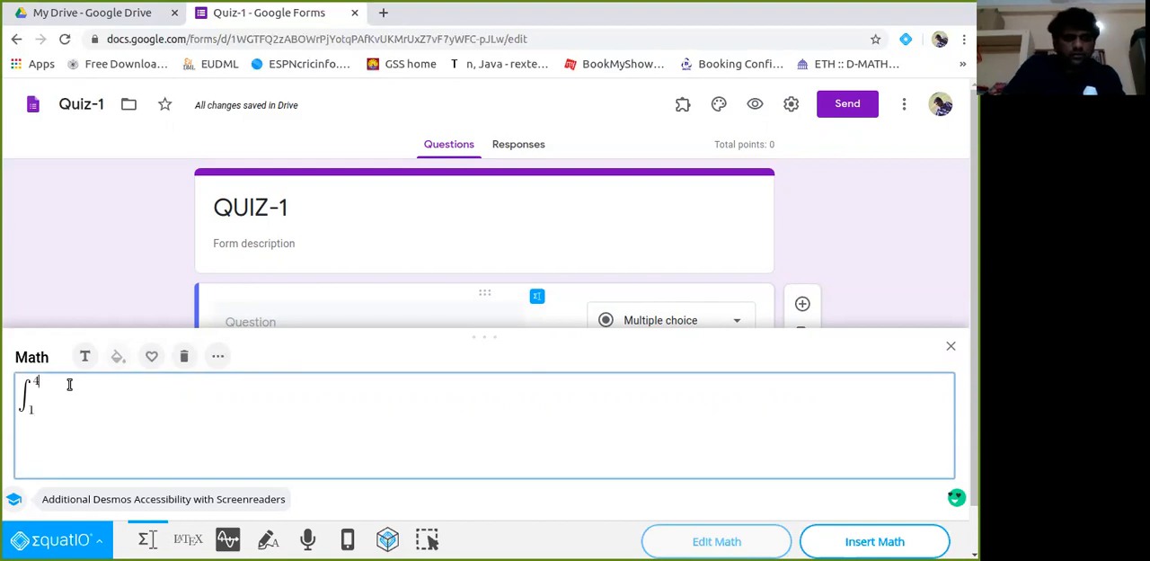
type("sin x dx")
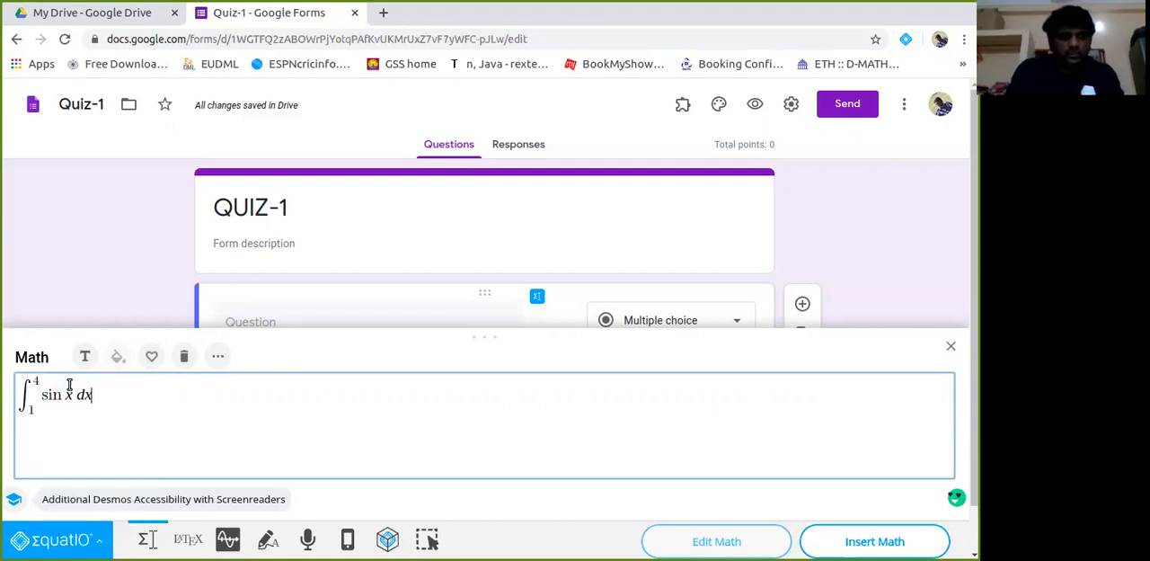
left_click(872, 541)
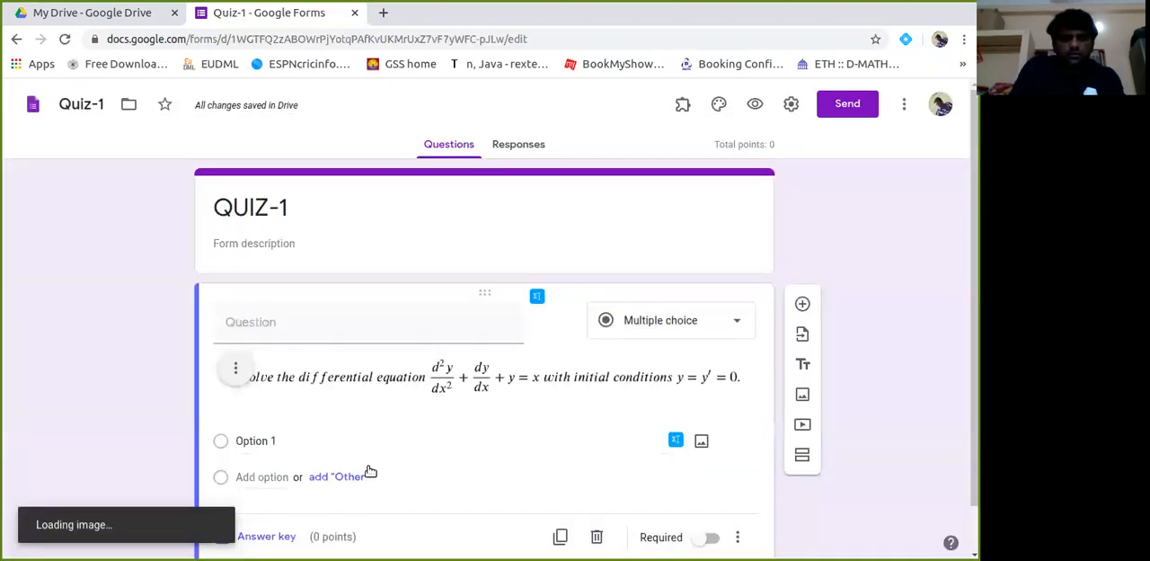
left_click(282, 440)
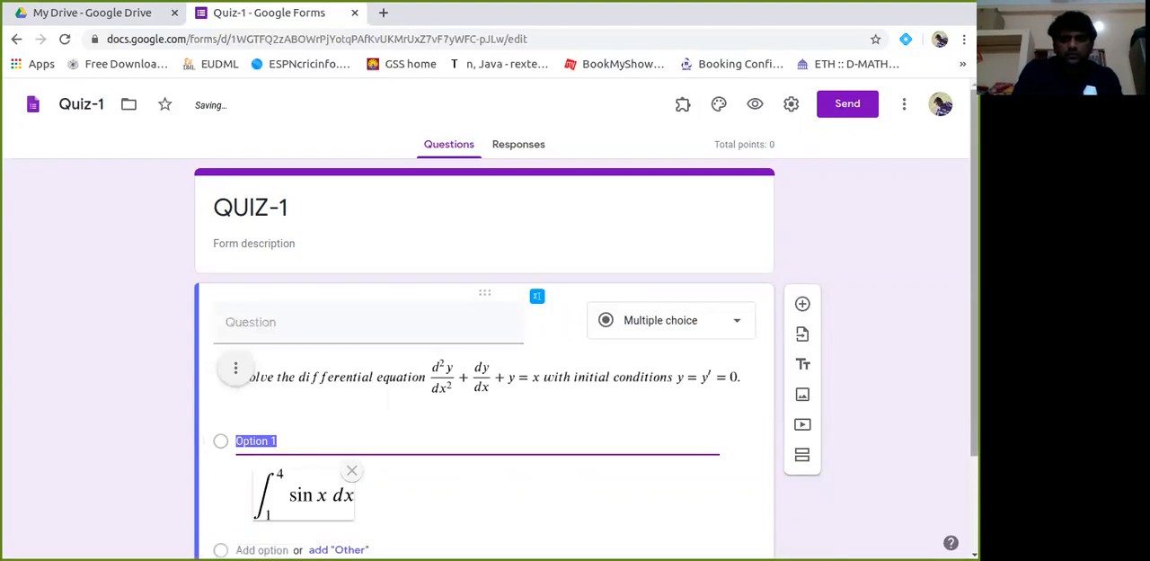
Add a second answer option, start EquatIO math for it and clear the integral from the Equation Editor.
left_click(278, 428)
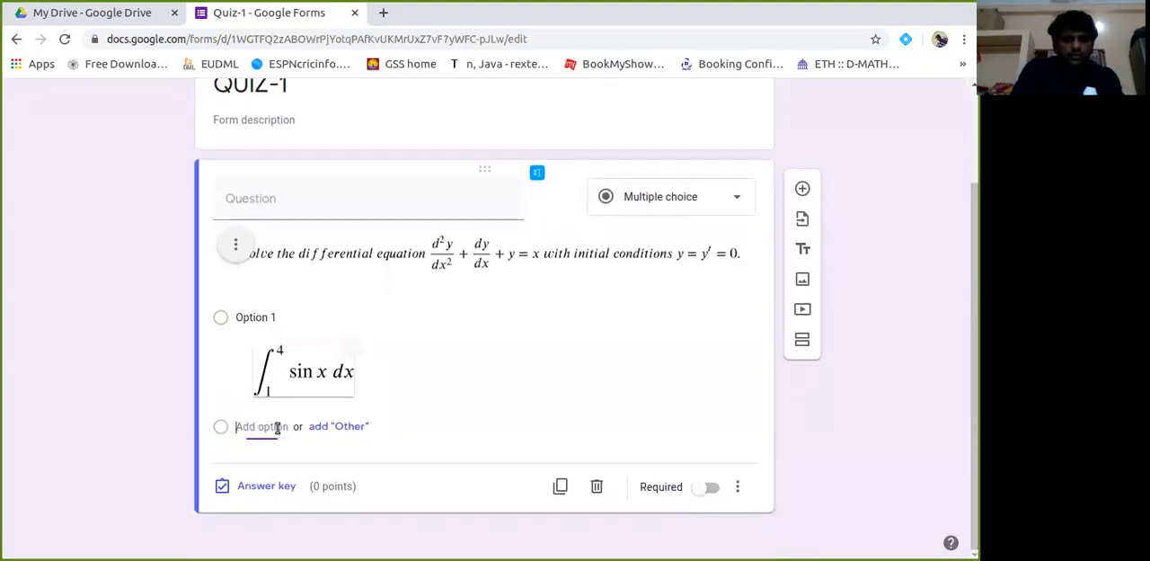
left_click(674, 425)
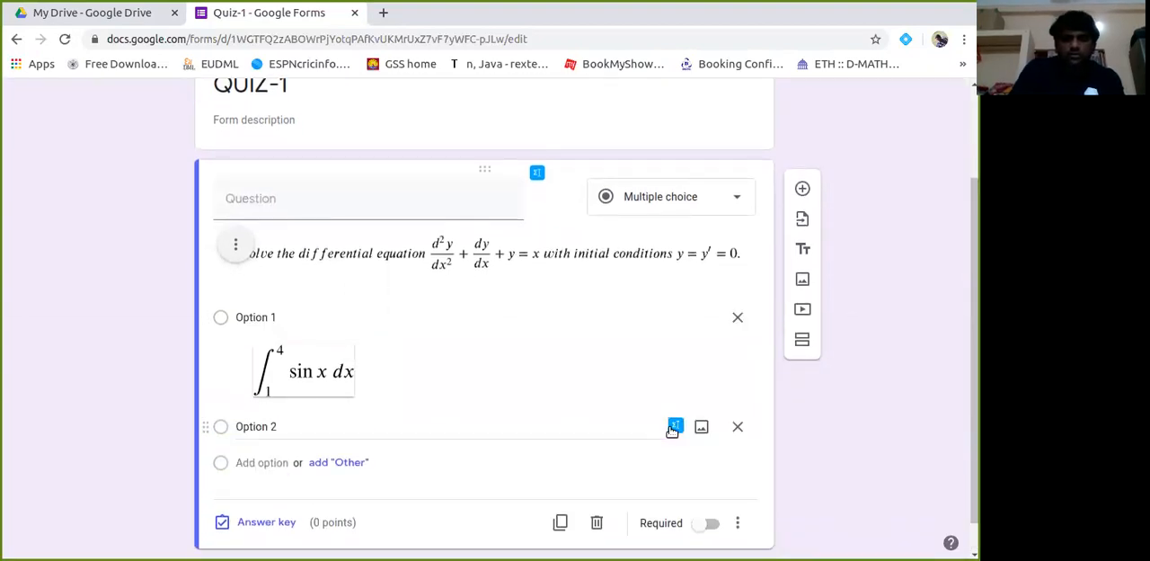
left_click(140, 399)
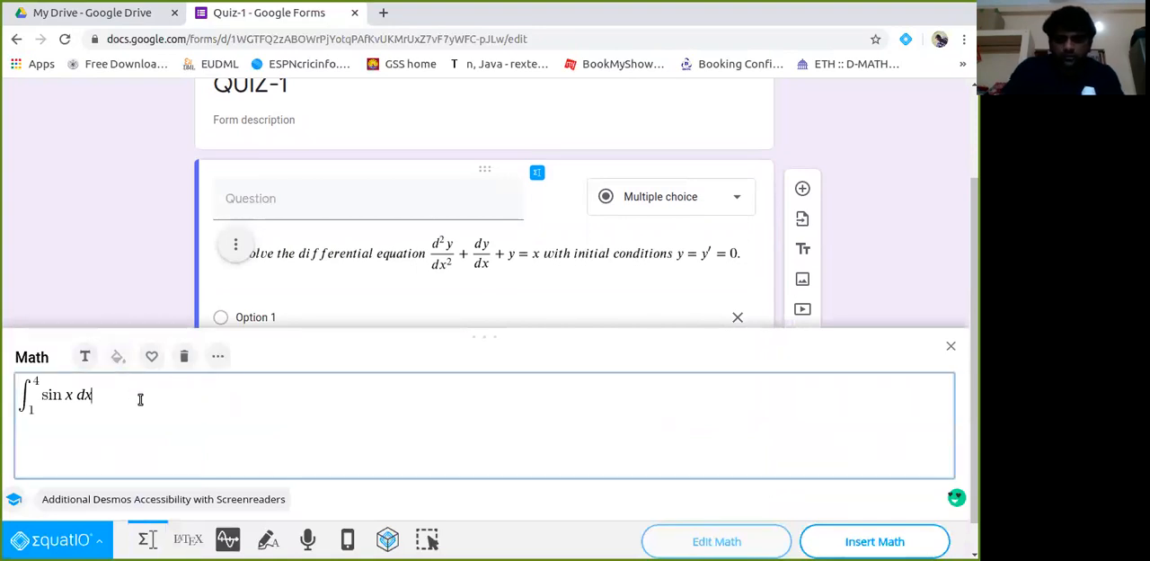
key("BackSpace")
key("BackSpace")
key("BackSpace")
key("BackSpace")
key("BackSpace")
key("BackSpace")
key("BackSpace")
key("BackSpace")
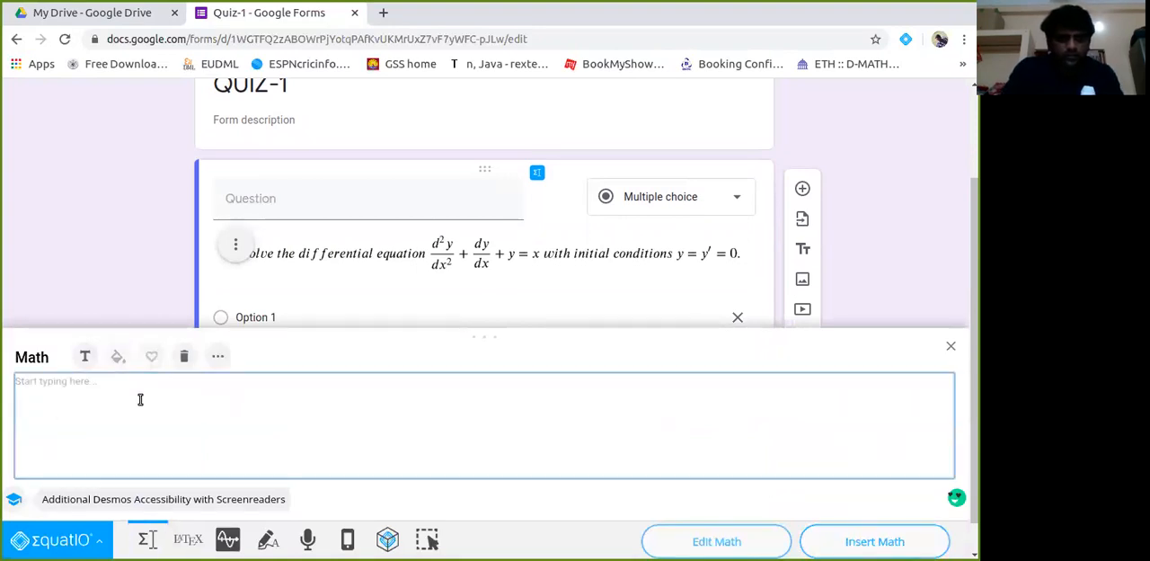
Place an empty Matrix (3x3) template in the Equation Editor for Option 2.
type("mat")
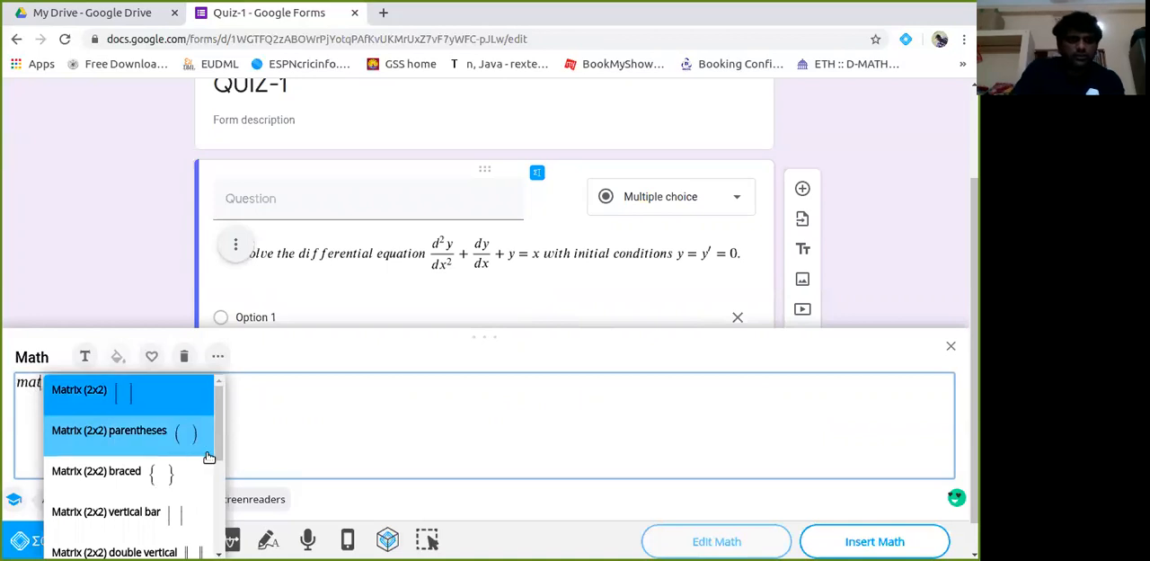
left_click_drag(215, 435, 220, 488)
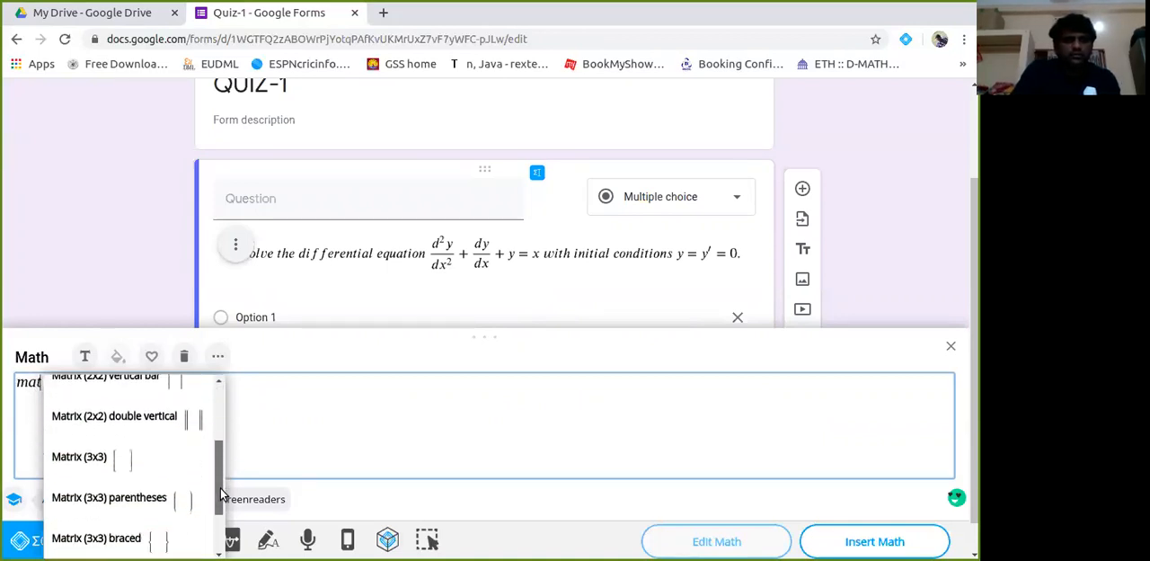
left_click(79, 457)
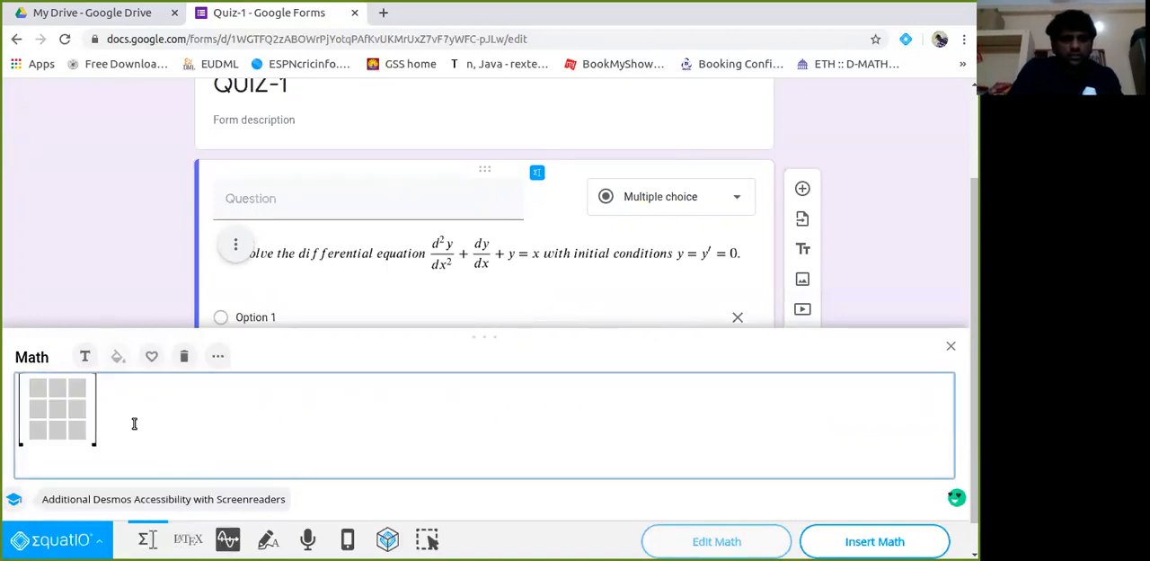
Fill the 3x3 matrix with the rows 2, 4, 5; 6, 7, 8; and 8, 6, 7.
left_click(42, 387)
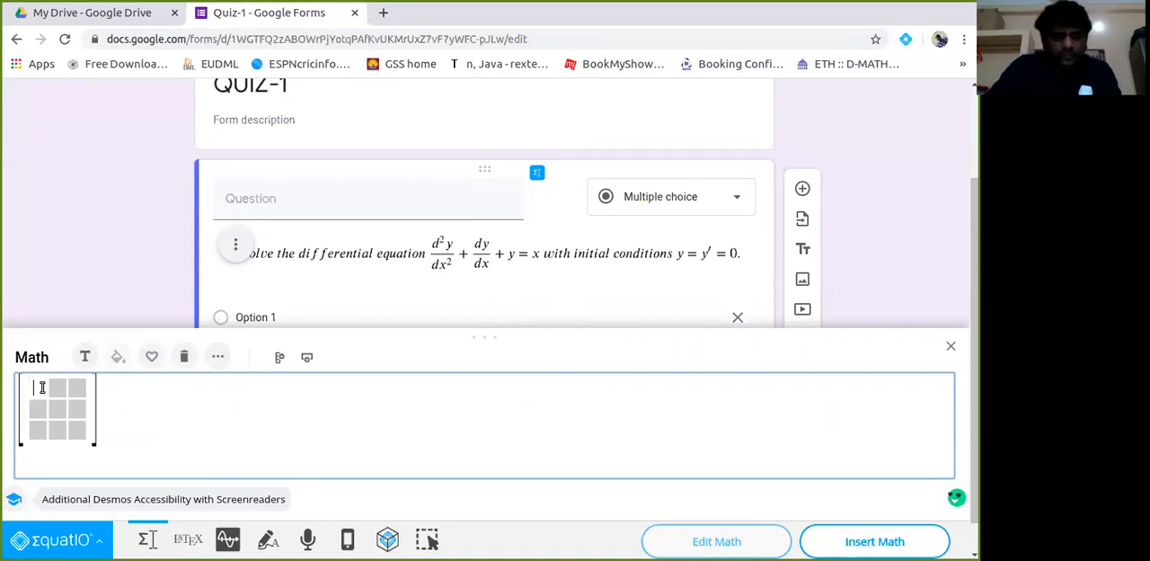
type("2")
key("Tab")
type("4")
key("Tab")
type("5")
key("Tab")
type("6")
key("Tab")
type("7")
key("Tab")
type("8")
key("Tab")
type("8")
key("Tab")
type("6")
key("Tab")
type("7")
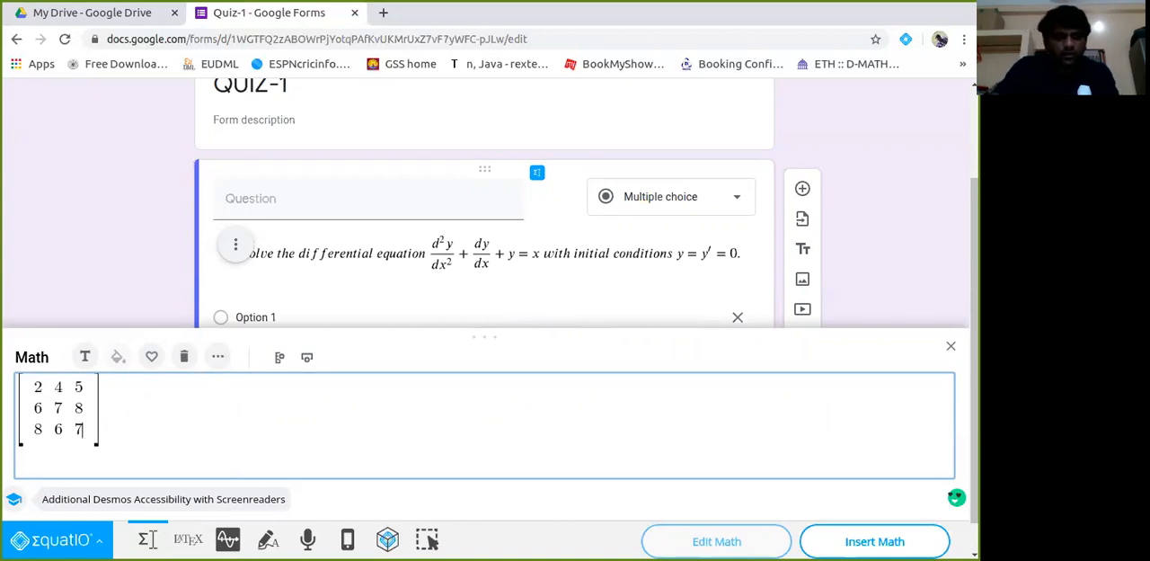
Add a fourth column to the matrix with the values 4, 5 and 6.
left_click(86, 387)
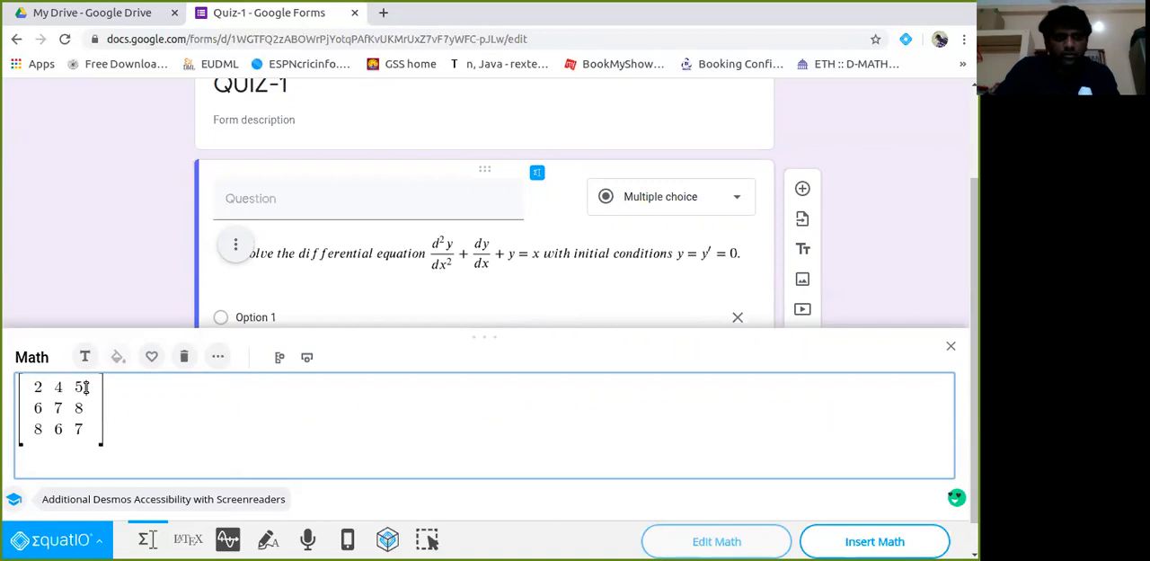
key("shift+space")
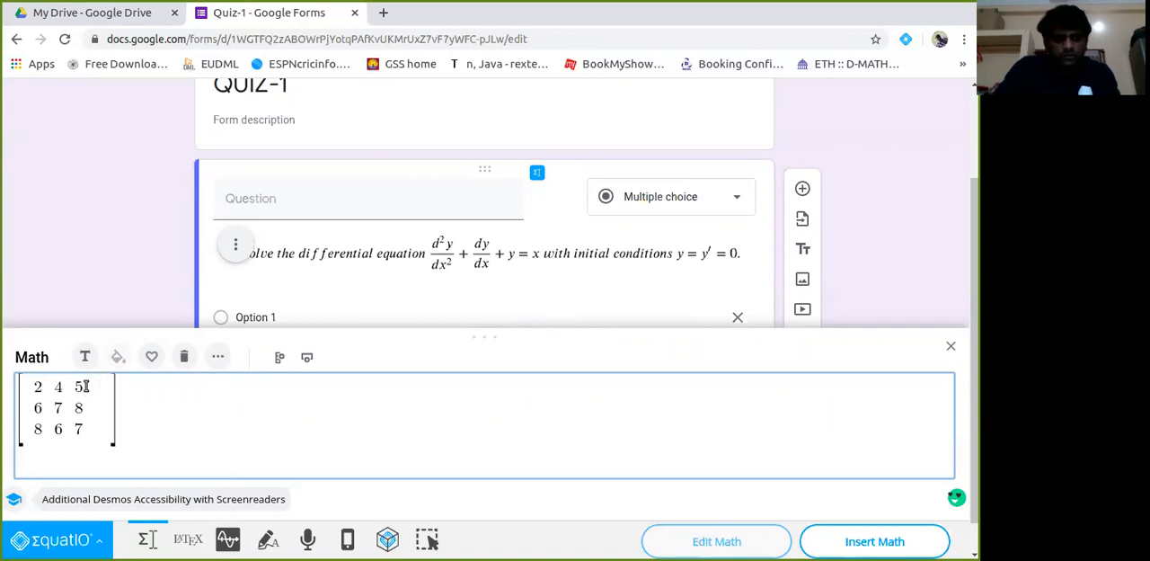
type("4 5 4 ")
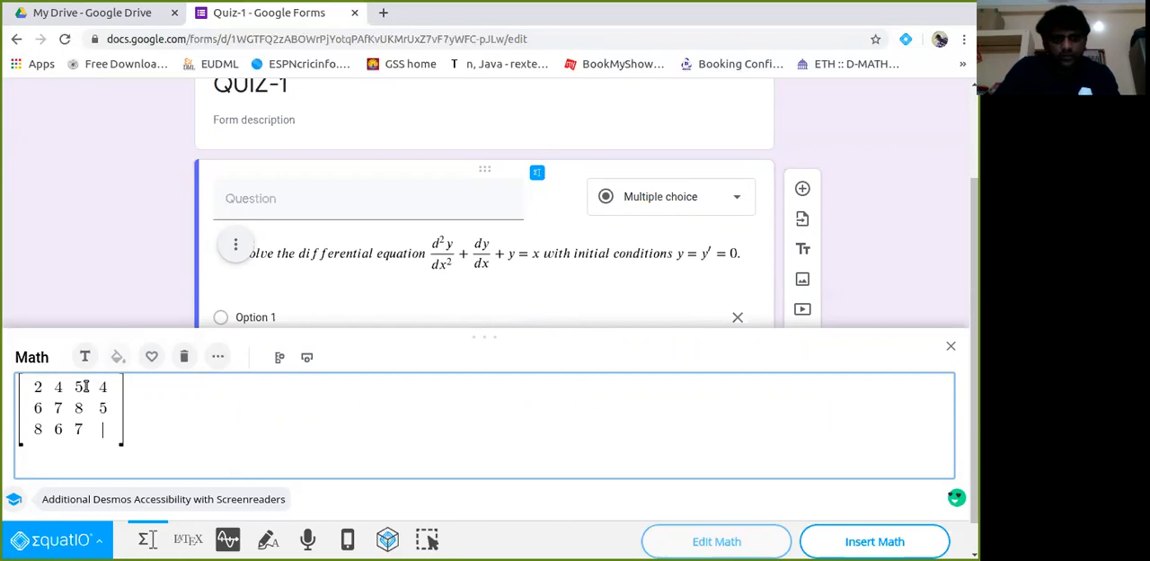
type("6")
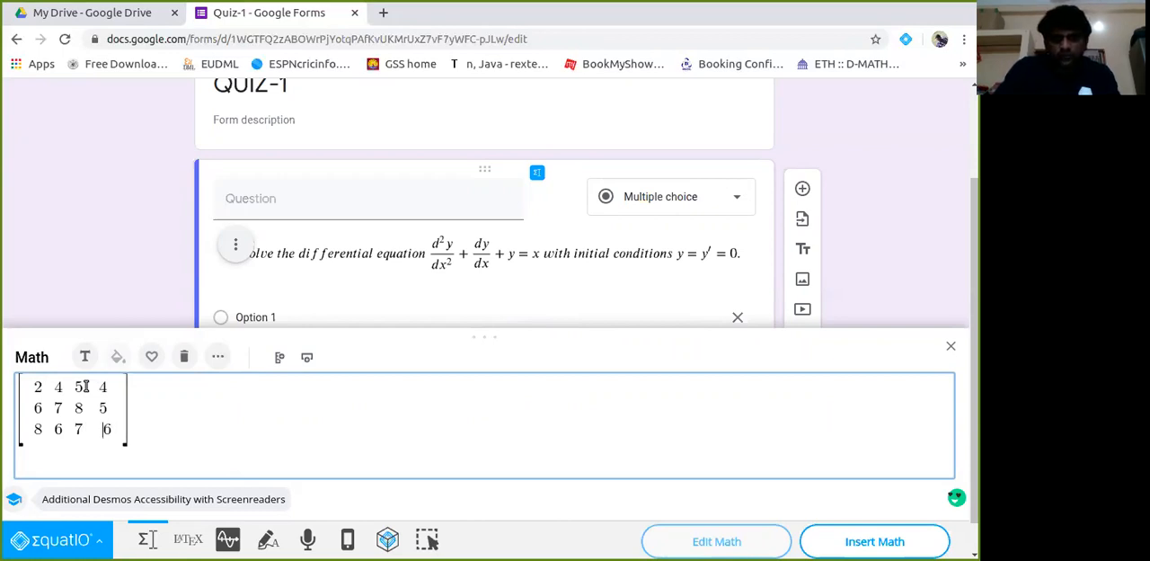
key("BackSpace")
Add a fourth matrix row with the values 5, 6, 7 and 6 and insert the matrix into Option 2.
key("Return")
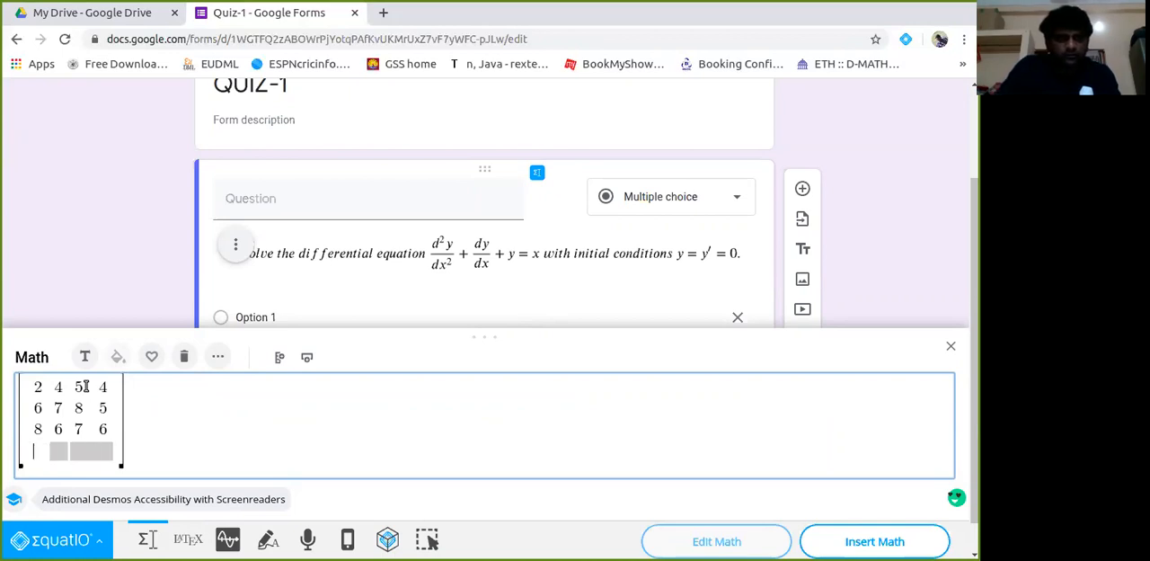
type("5 4 ")
type("6 7 6")
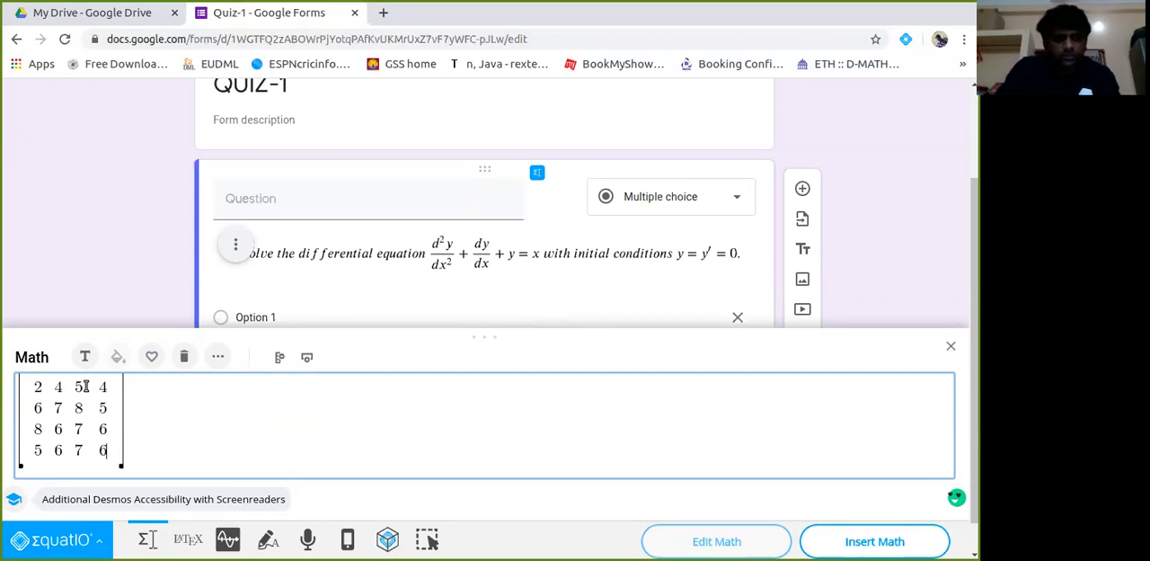
left_click(842, 530)
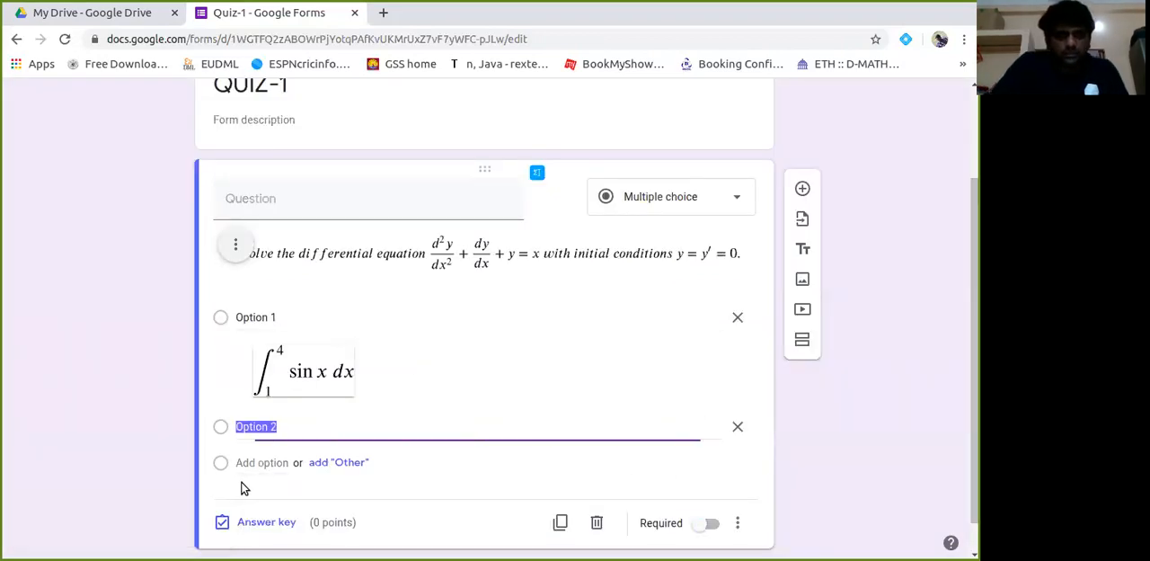
Add a third answer option, start EquatIO math for it and clear the matrix from the Equation Editor.
left_click_drag(975, 396, 975, 487)
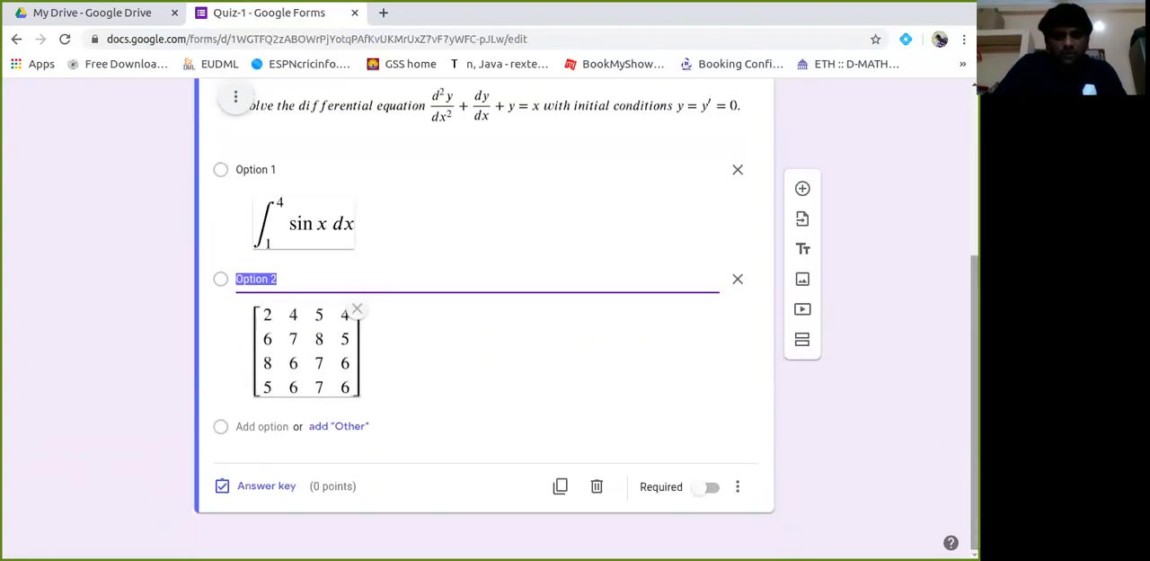
left_click(256, 427)
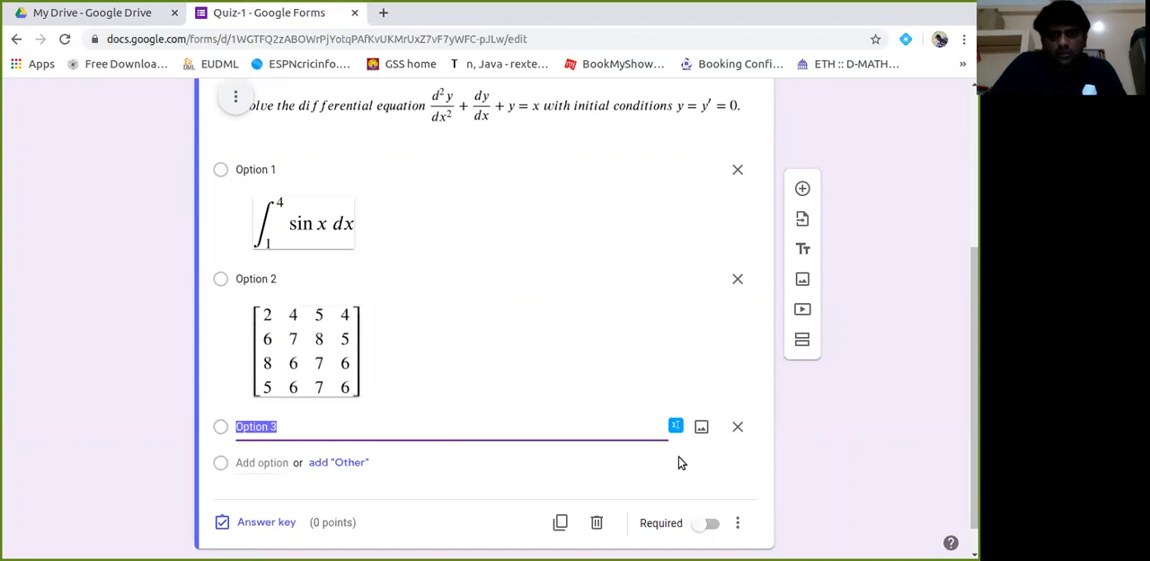
left_click(674, 427)
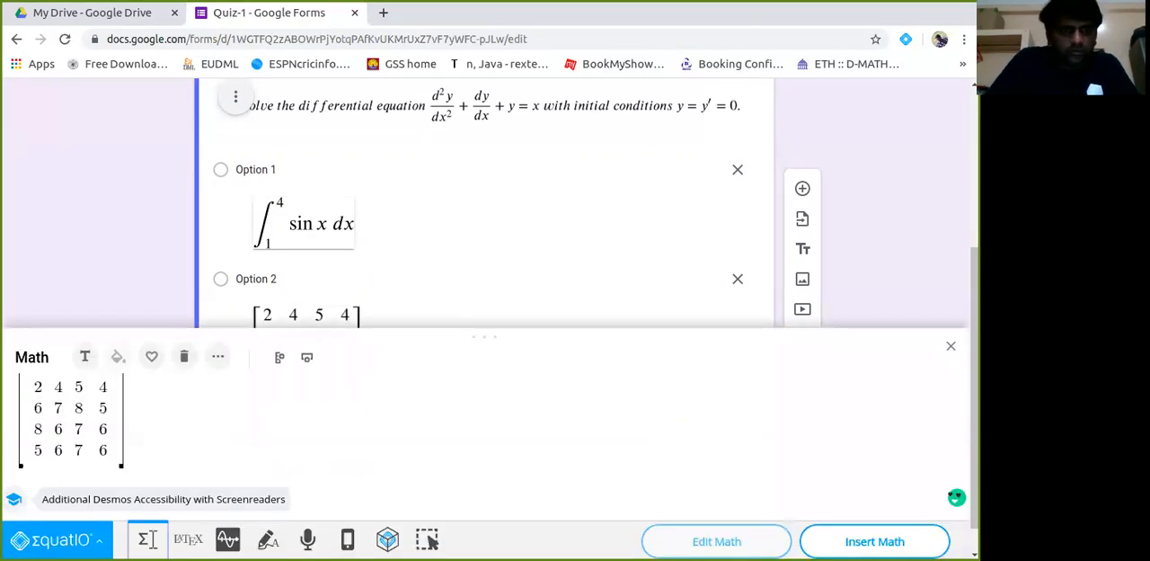
left_click(335, 414)
key("Left")
key("BackSpace")
key("BackSpace")
key("BackSpace")
key("BackSpace")
key("BackSpace")
key("BackSpace")
key("BackSpace")
key("BackSpace")
key("BackSpace")
key("BackSpace")
key("BackSpace")
key("BackSpace")
key("BackSpace")
key("BackSpace")
key("BackSpace")
key("BackSpace")
key("BackSpace")
key("BackSpace")
key("BackSpace")
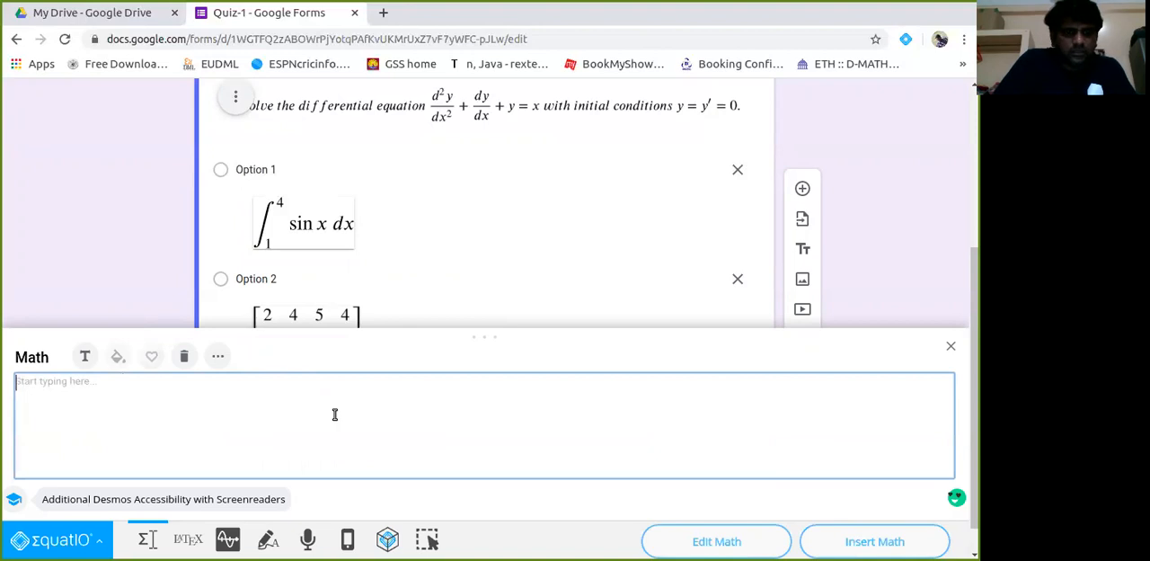
Plot y = x^2 + x + 2 in the EquatIO Graph Editor and insert the graph into Option 3.
left_click(228, 539)
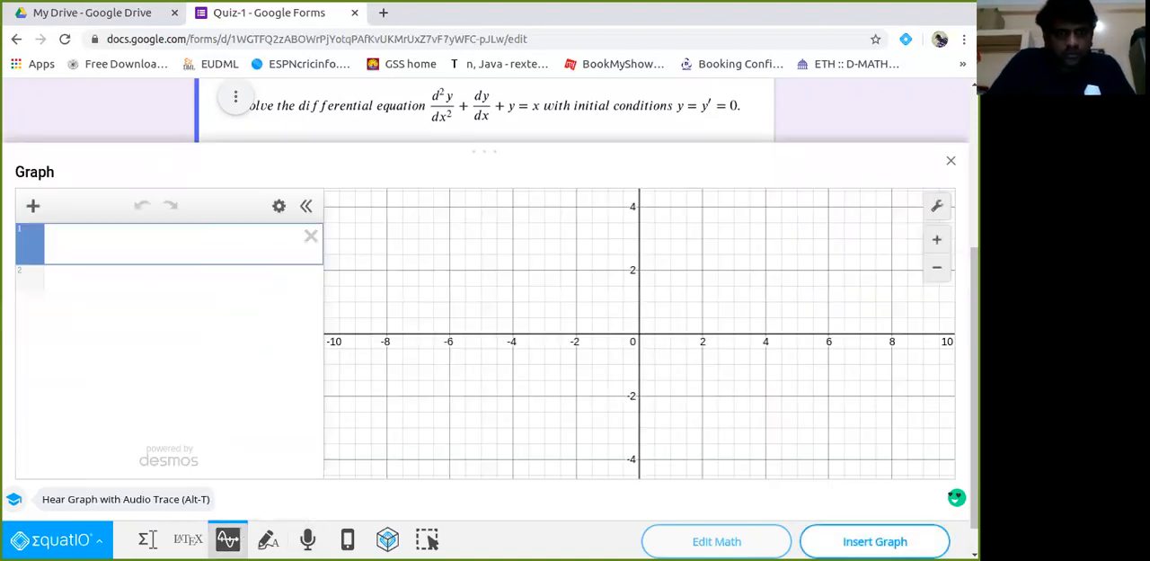
left_click(115, 268)
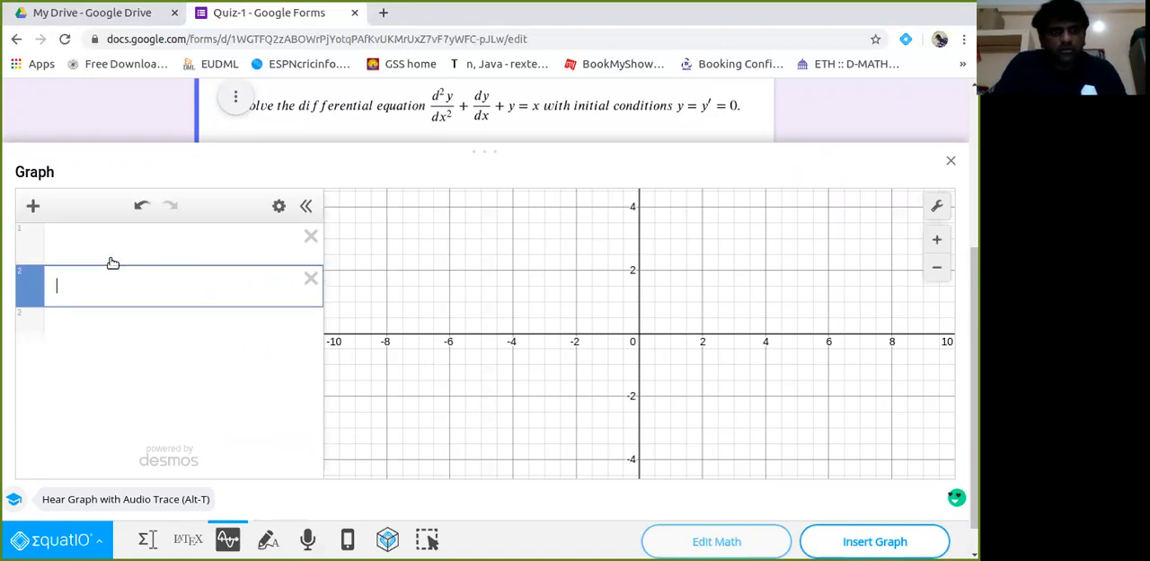
left_click(107, 255)
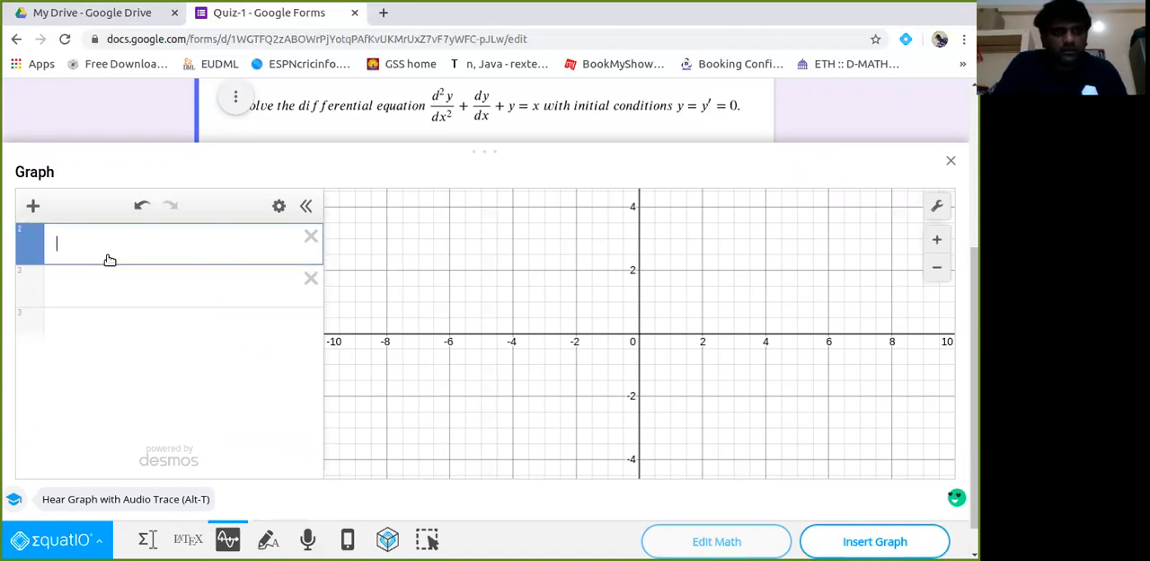
type("y = x^2")
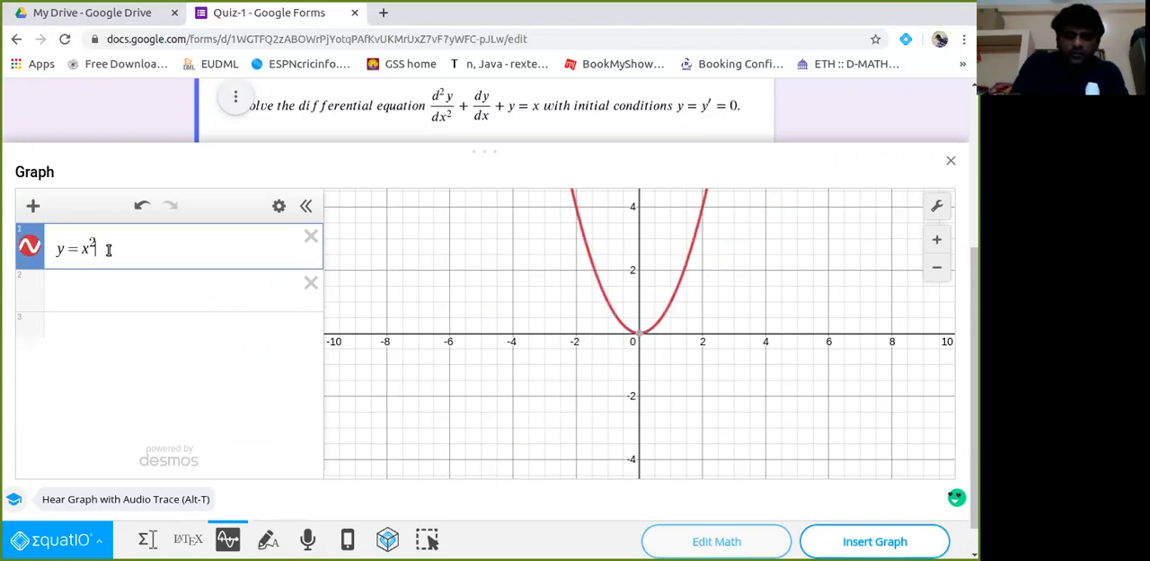
key("Right")
type("+ x + 2")
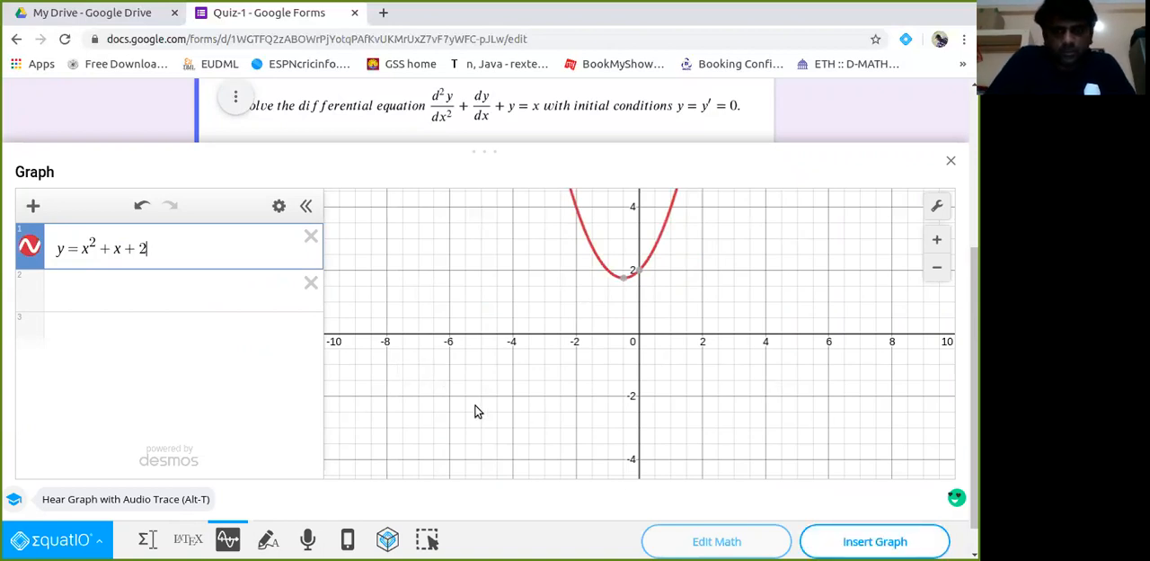
left_click(874, 541)
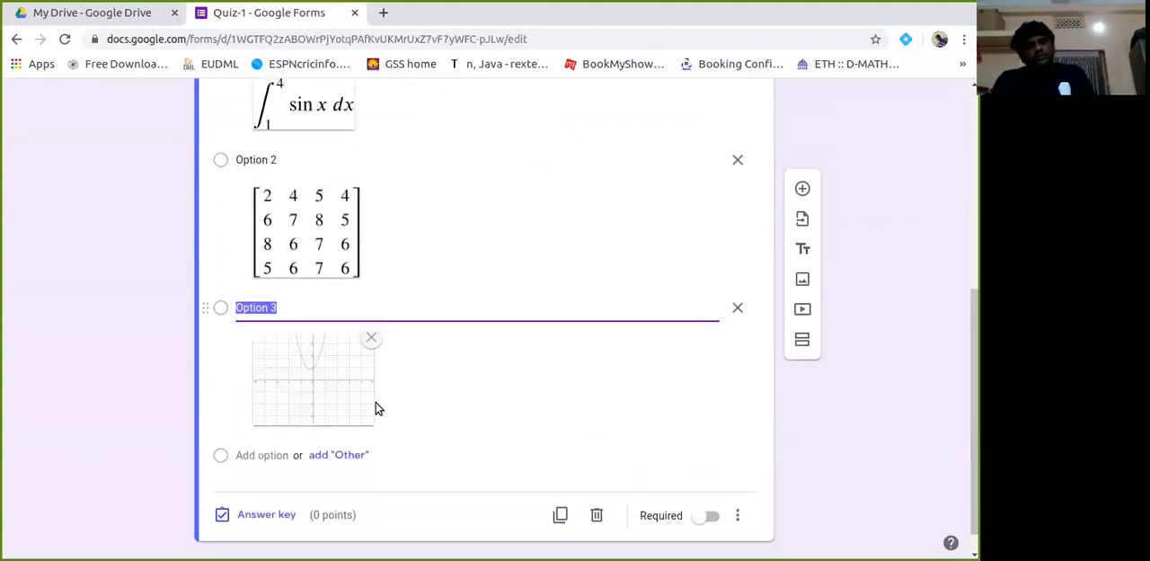
Add a fourth answer option and start the EquatIO Equation Editor for it.
left_click(272, 455)
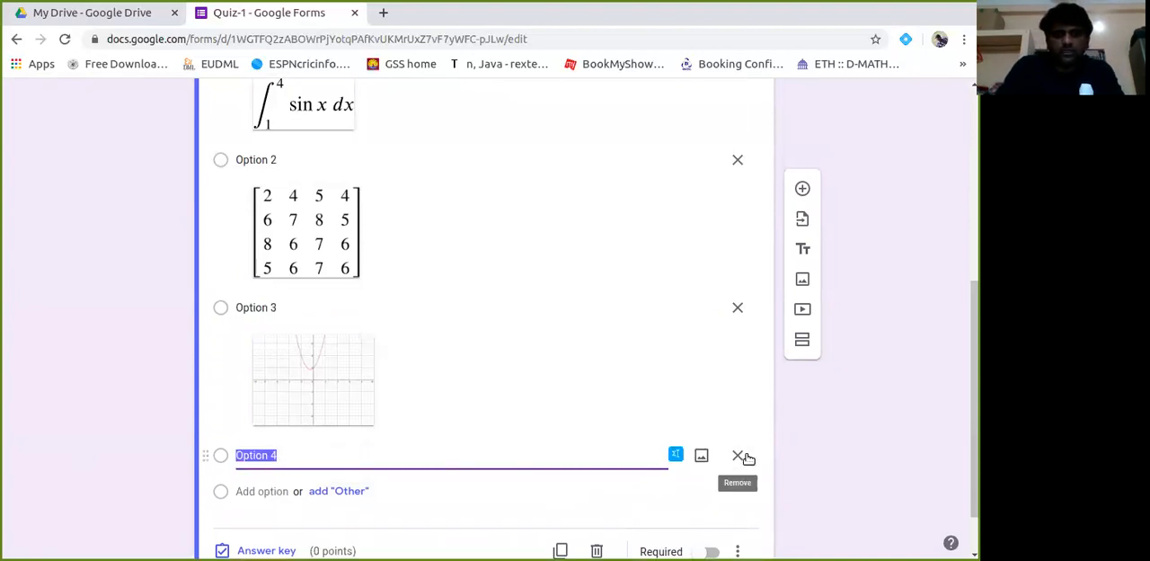
left_click(676, 454)
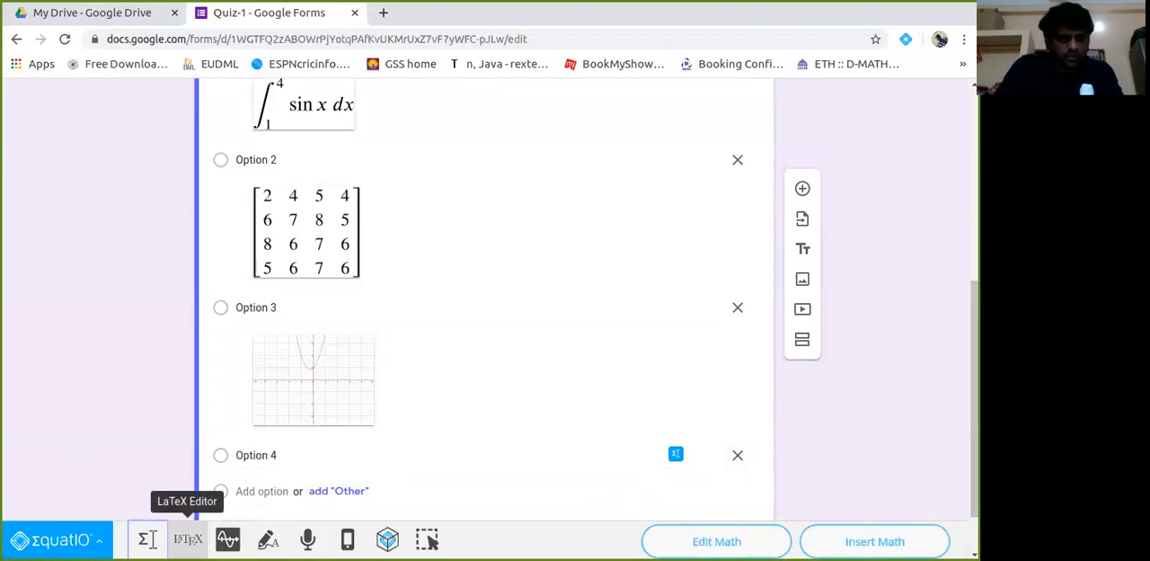
left_click(147, 539)
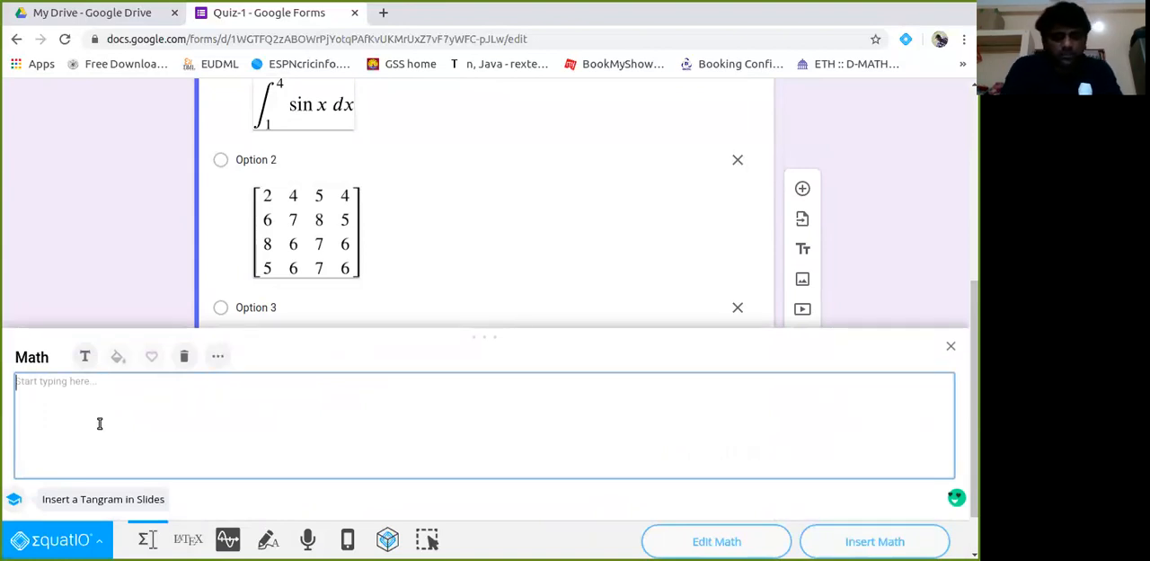
Build the definite integral of sin x dx from 0 to 1 using the Integral (definite) template.
type("\\i")
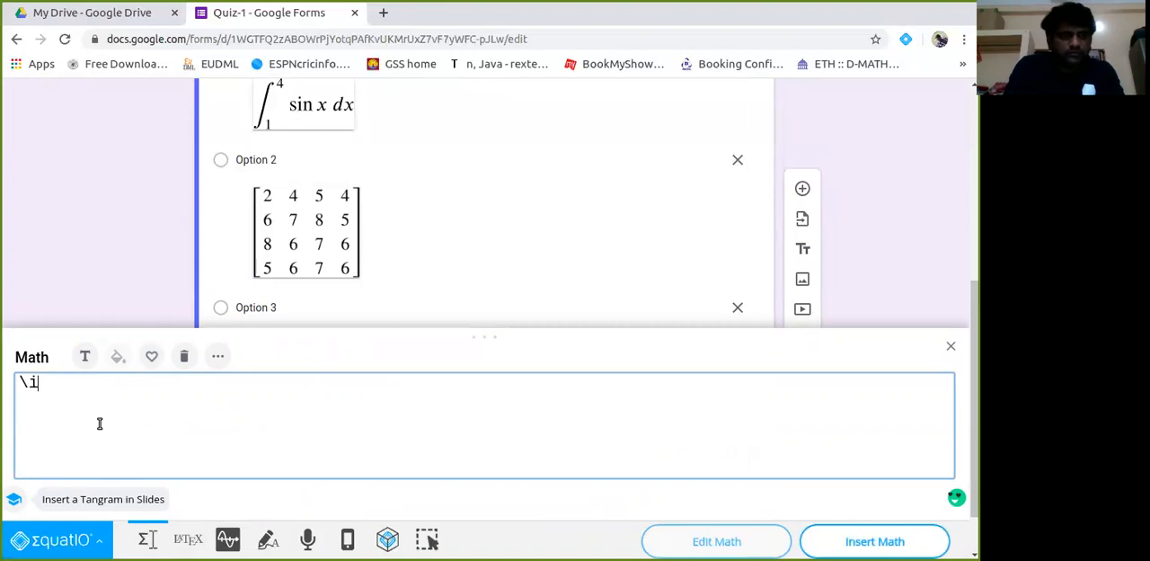
type("nt")
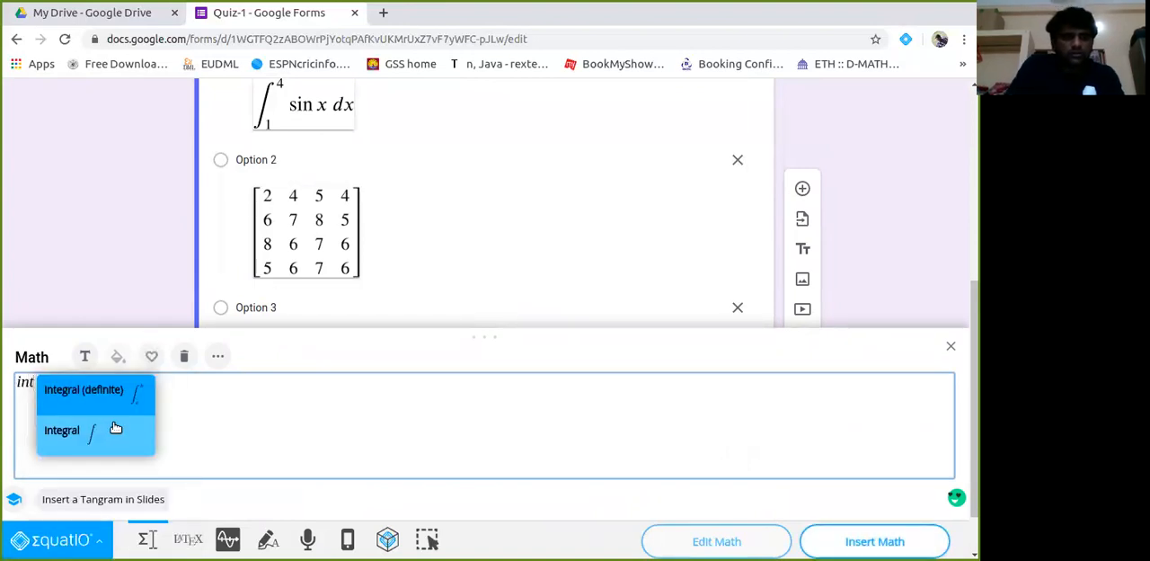
left_click(139, 386)
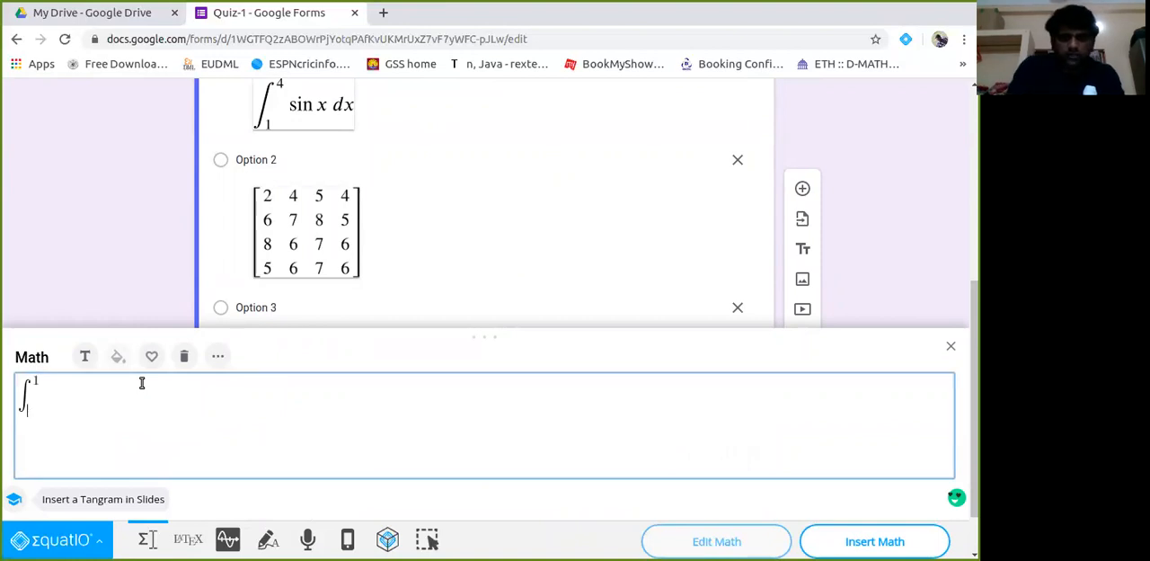
type("sin x dx")
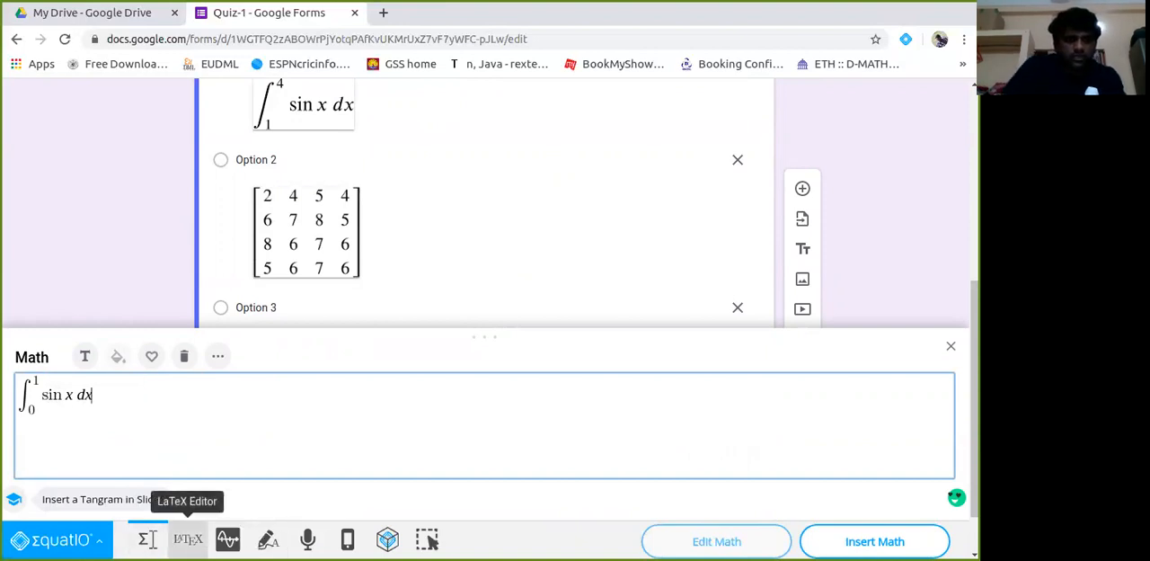
View the integral's LaTeX code, return to the Equation Editor and insert the integral into Option 4.
left_click(188, 540)
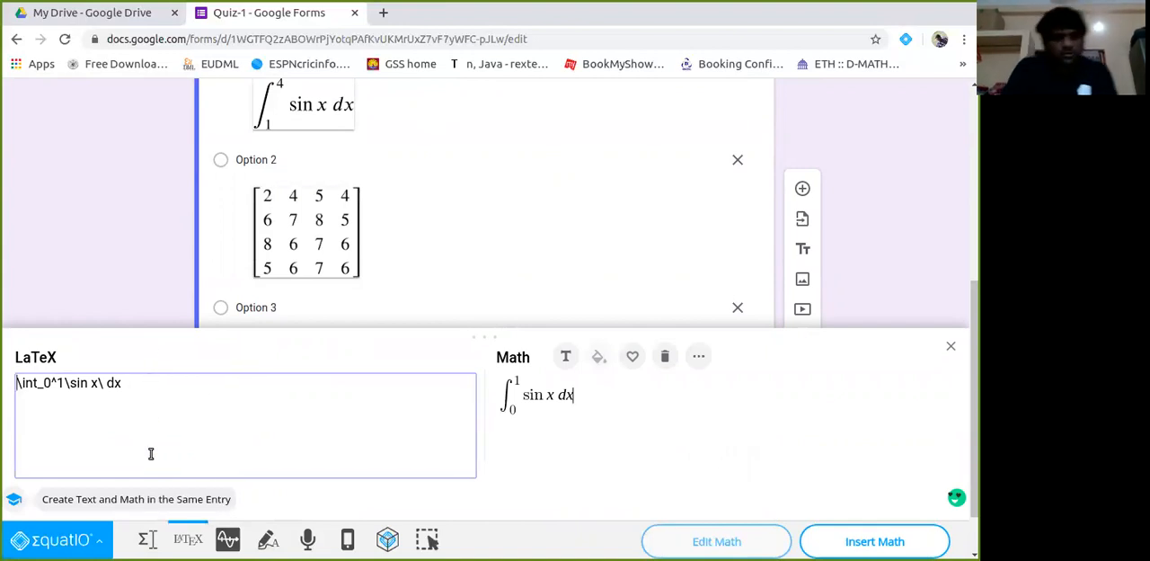
left_click(148, 539)
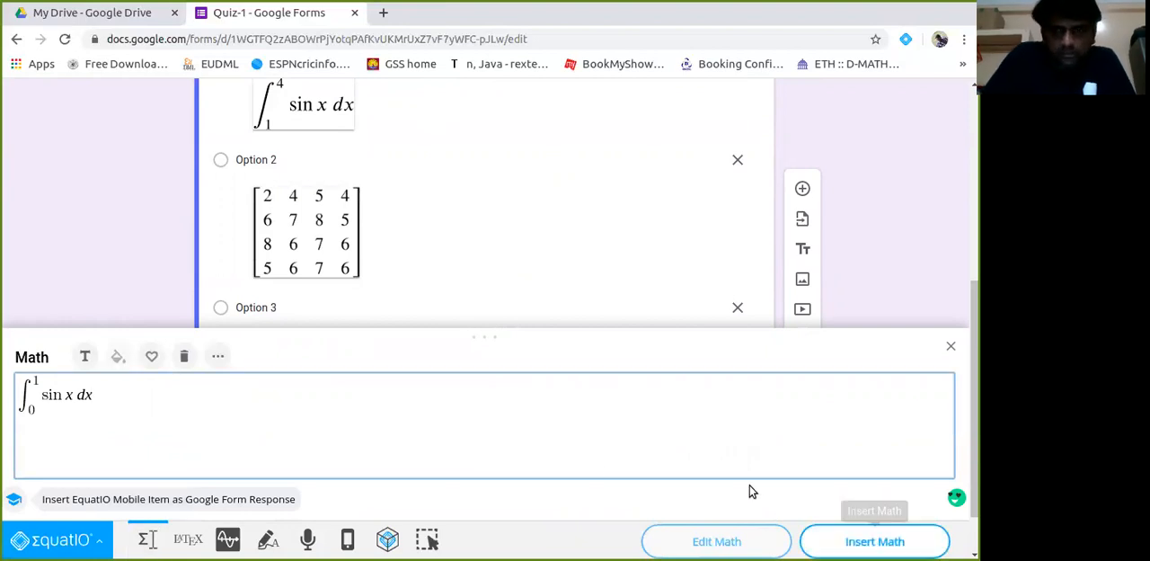
left_click(841, 541)
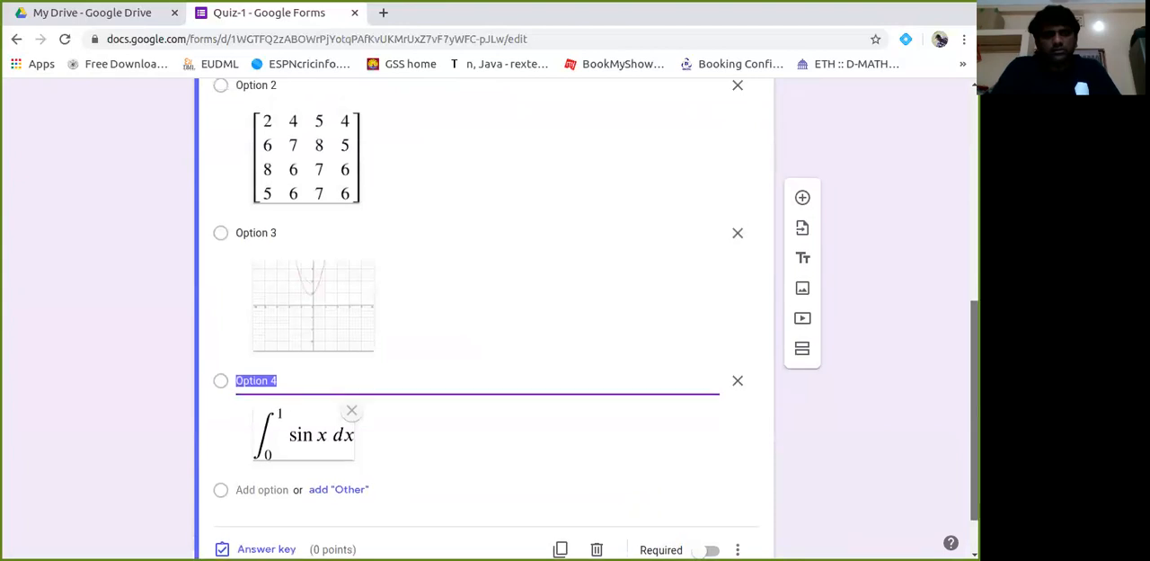
Open the preview of the Quiz-1 form.
scroll(485, 319, "up", 10)
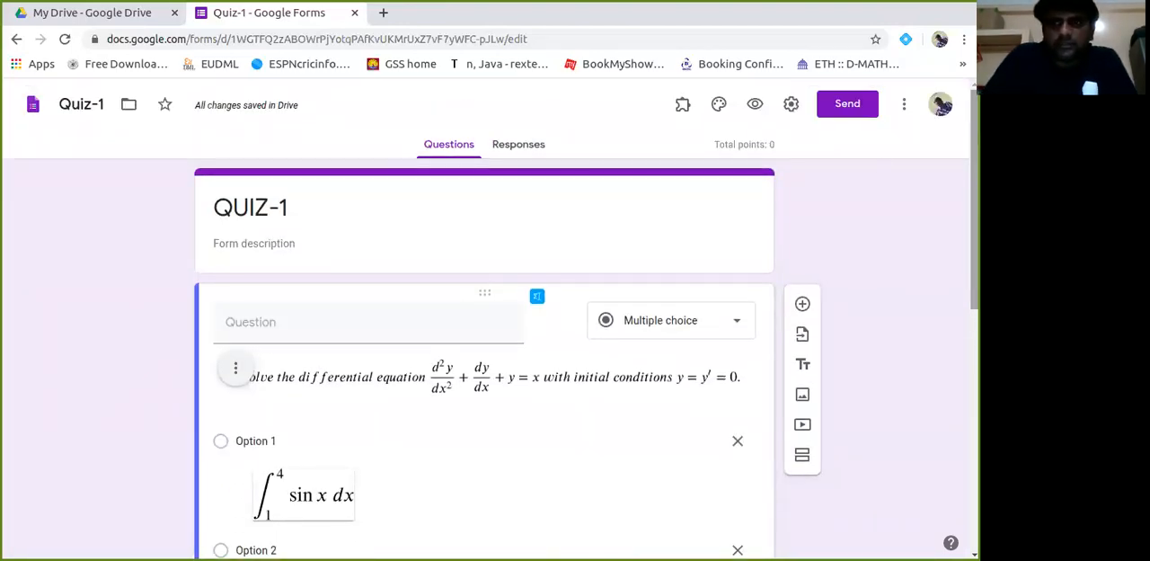
mouse_move(974, 171)
left_mouse_down()
mouse_move(975, 225)
mouse_move(975, 162)
left_mouse_up()
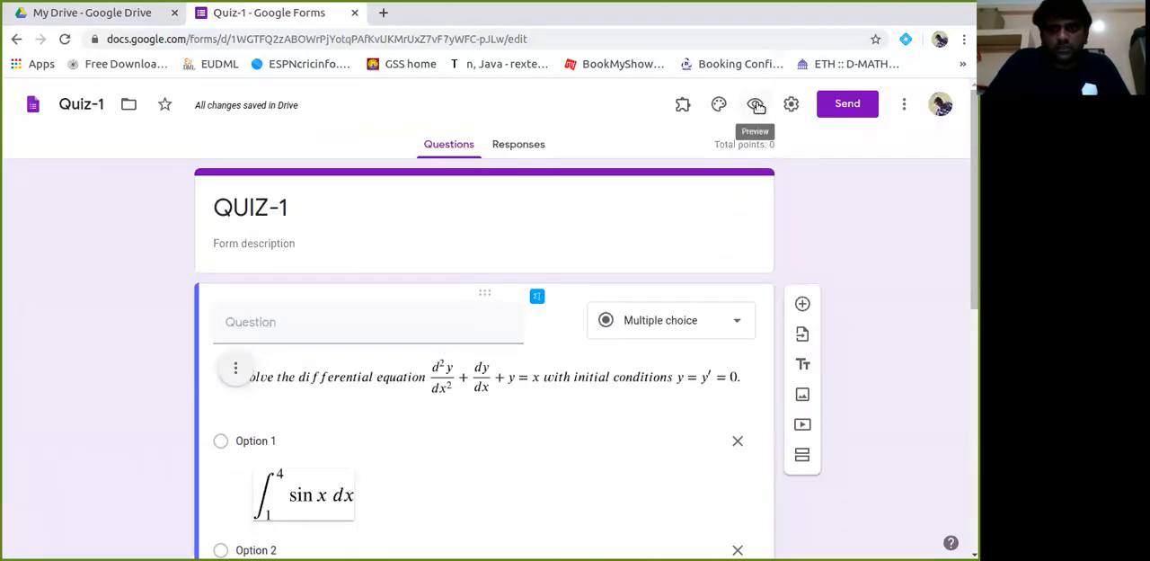